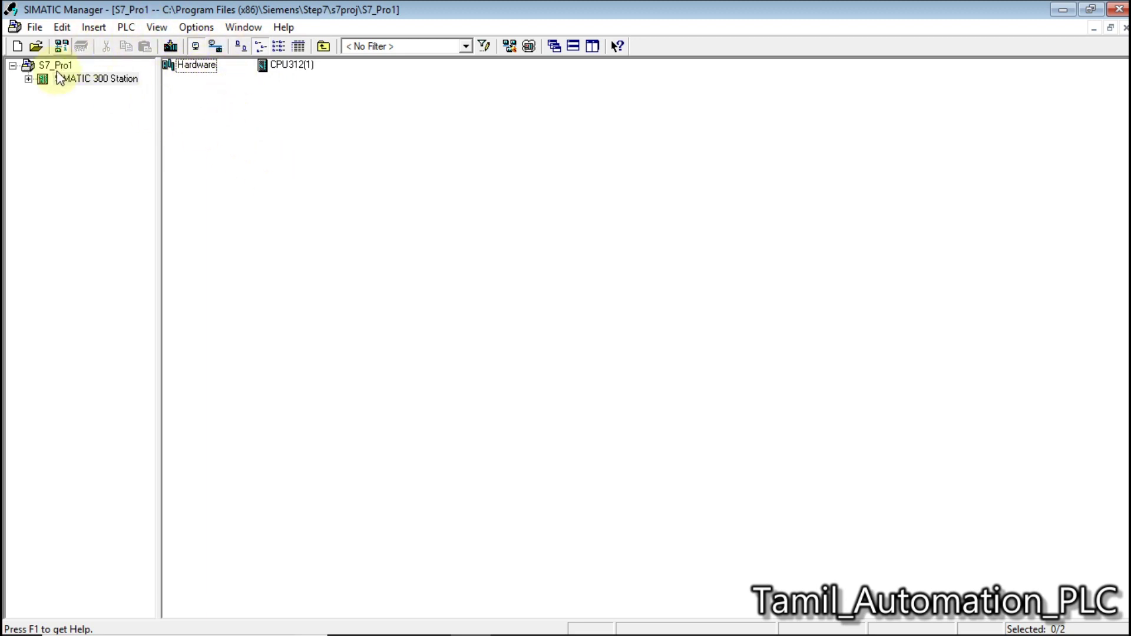
Step: Expand the SIMATIC 300 Station in the S7_Pro1 project and open its Hardware configuration in HW Config
{"action": "left_click", "coordinate": [30, 81]}
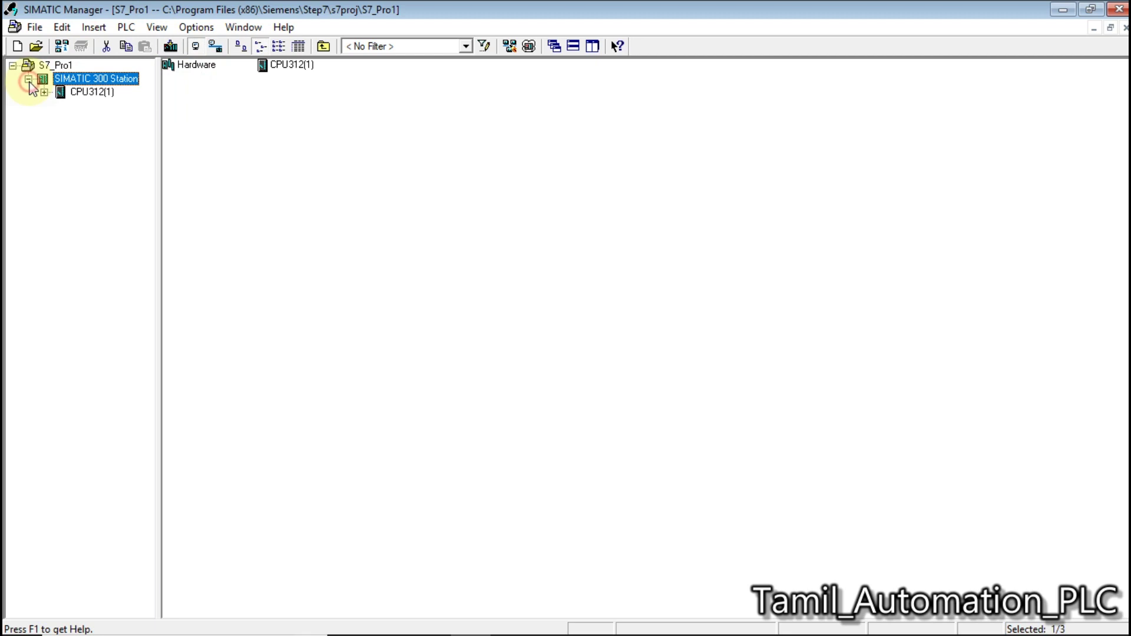
{"action": "left_click", "coordinate": [95, 30]}
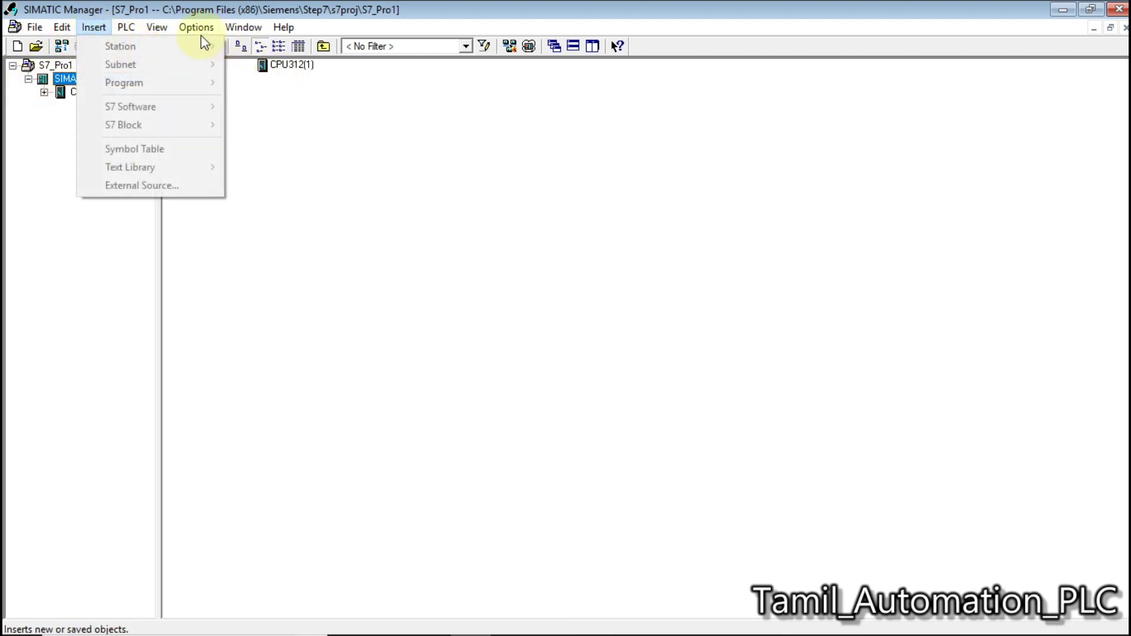
{"action": "left_click", "coordinate": [292, 122]}
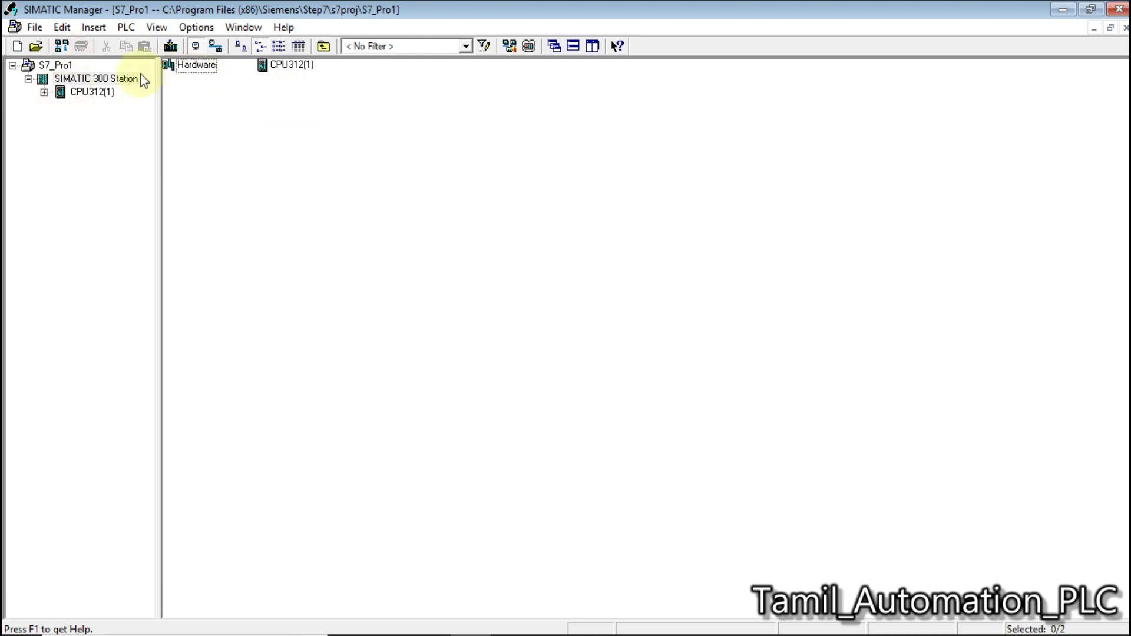
{"action": "left_click", "coordinate": [193, 66]}
{"action": "double_click", "coordinate": [201, 65]}
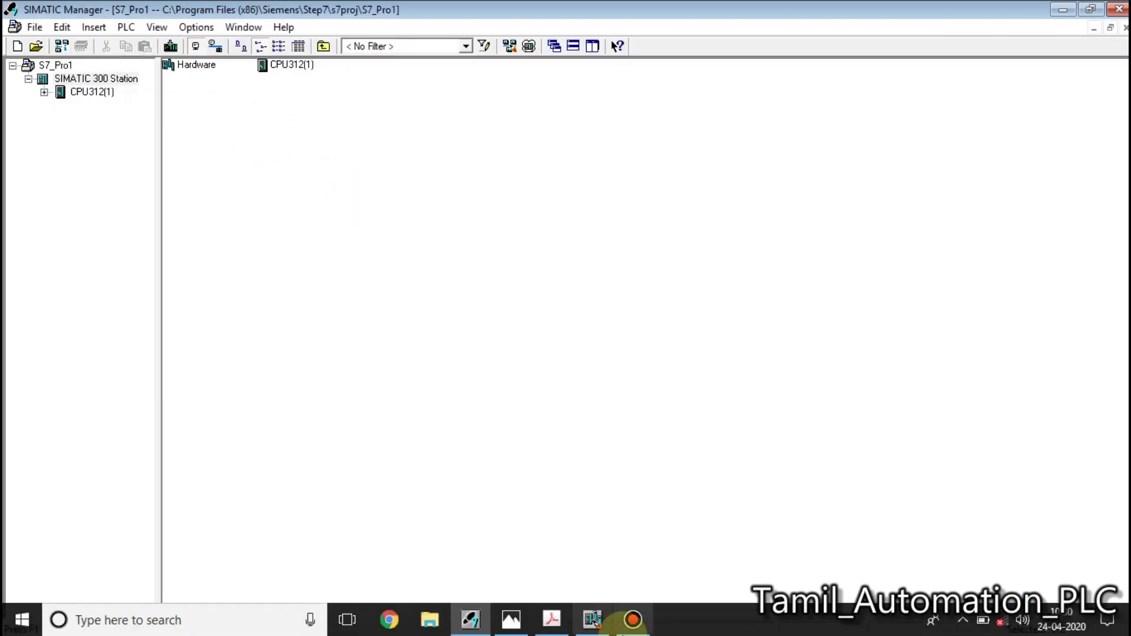
{"action": "left_click", "coordinate": [605, 621]}
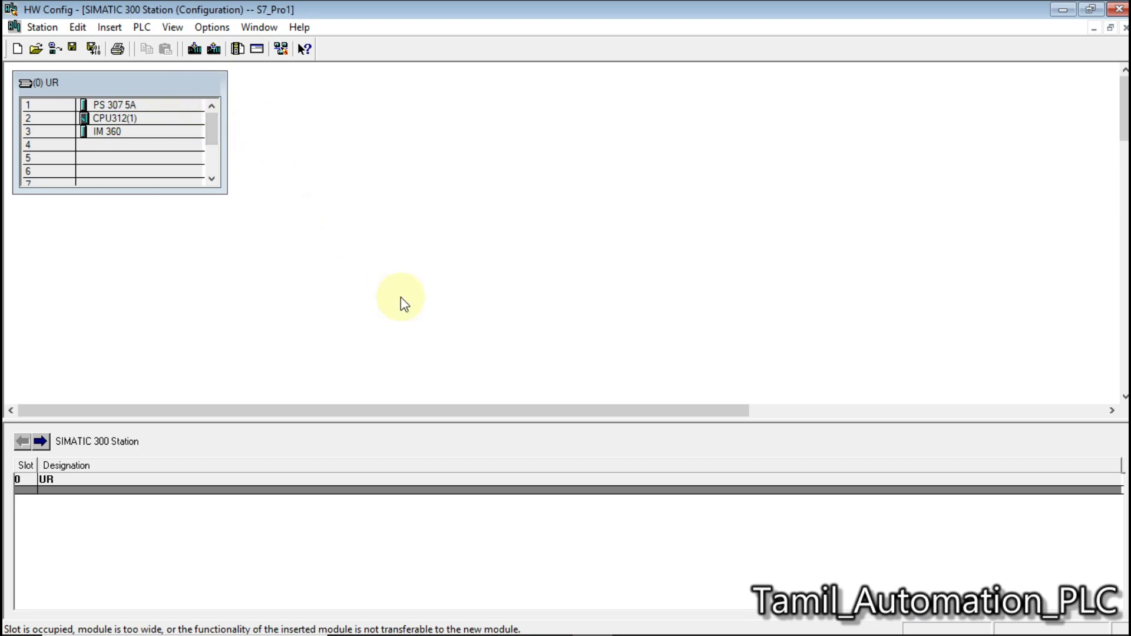
Step: Switch to Photos and examine the pictures of the S7-300 CPU and its mounted module arrangement
{"action": "left_click", "coordinate": [512, 618]}
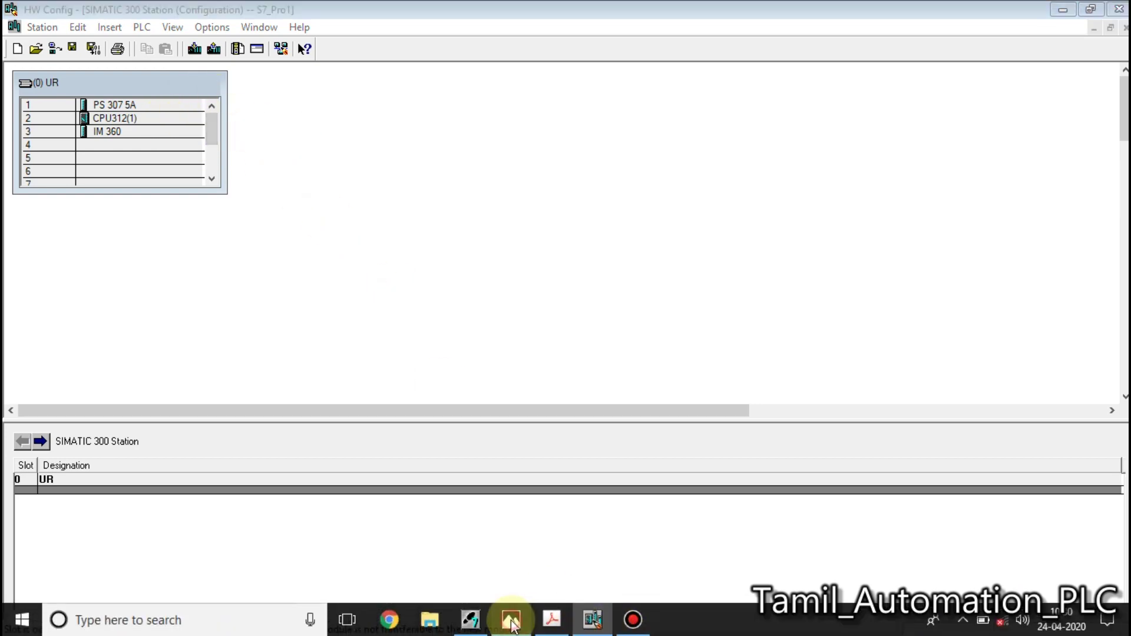
{"action": "key", "text": "Right"}
{"action": "key", "text": "Right"}
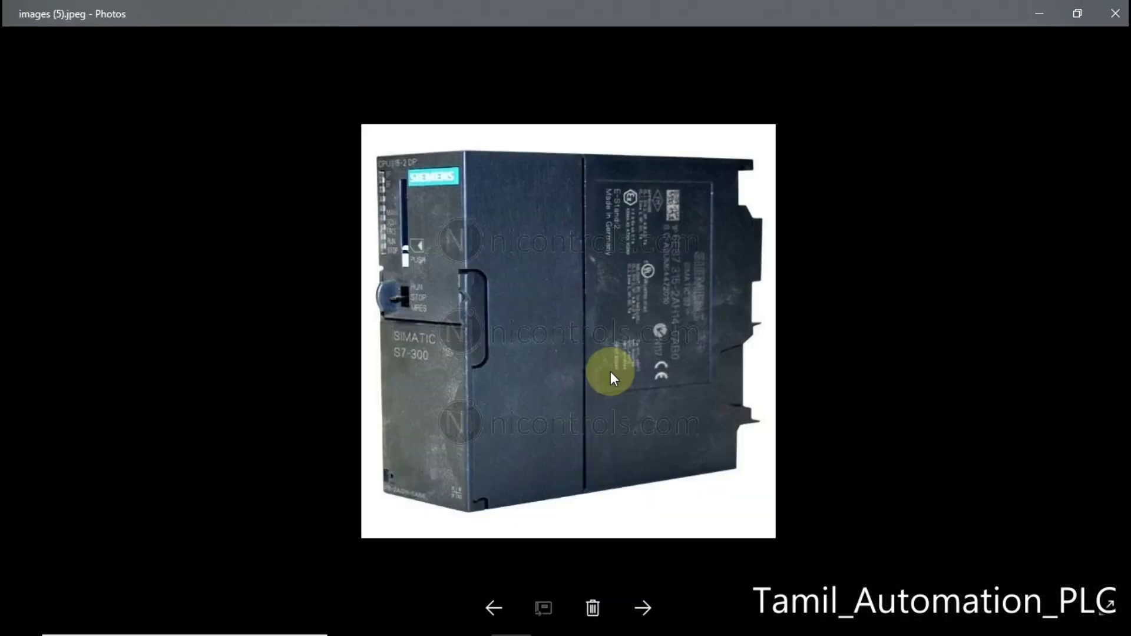
{"action": "key", "text": "Right"}
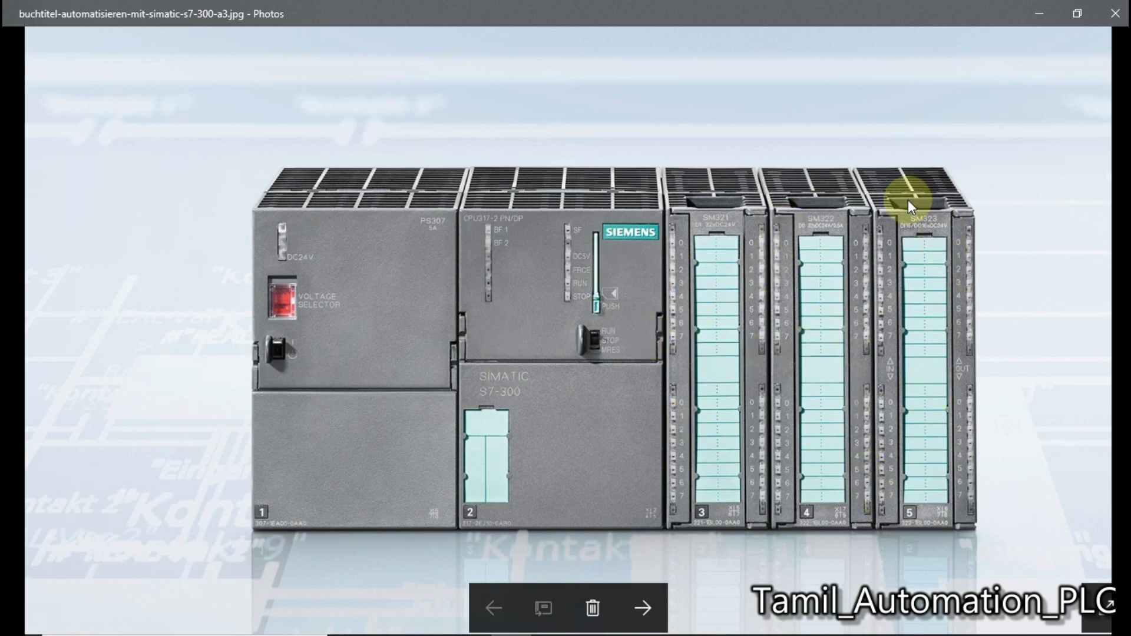
{"action": "left_click", "coordinate": [1038, 12]}
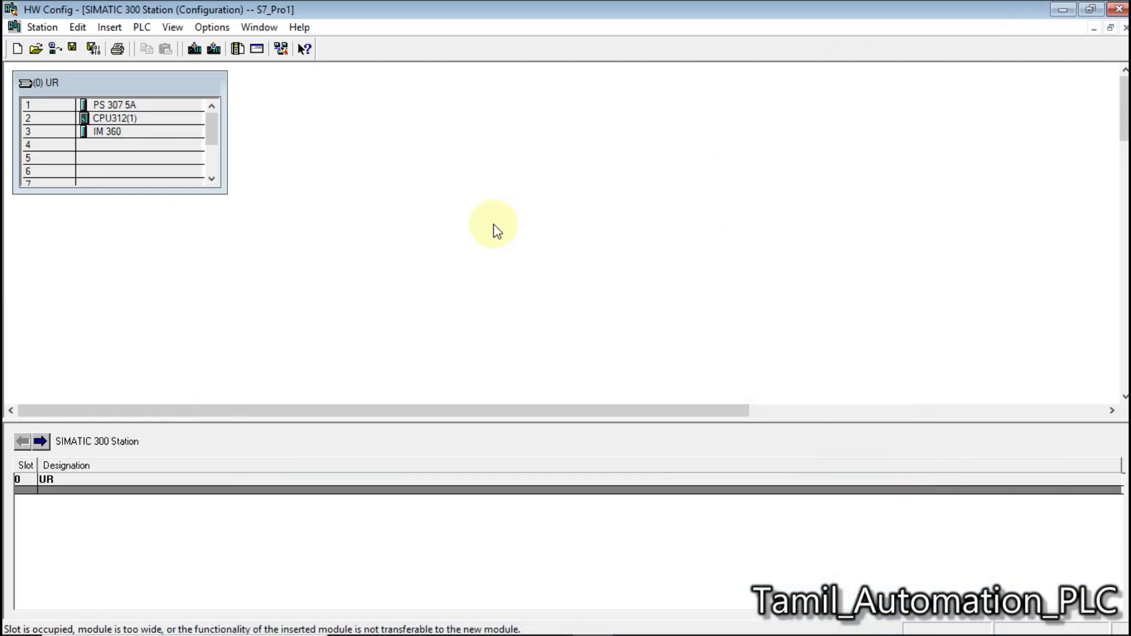
Step: Delete the existing UR rack with all its modules, including the S7 program assigned to CPU312(1)
{"action": "left_click", "coordinate": [107, 77]}
{"action": "key", "text": "Delete"}
{"action": "key", "text": "Left"}
{"action": "key", "text": "Return"}
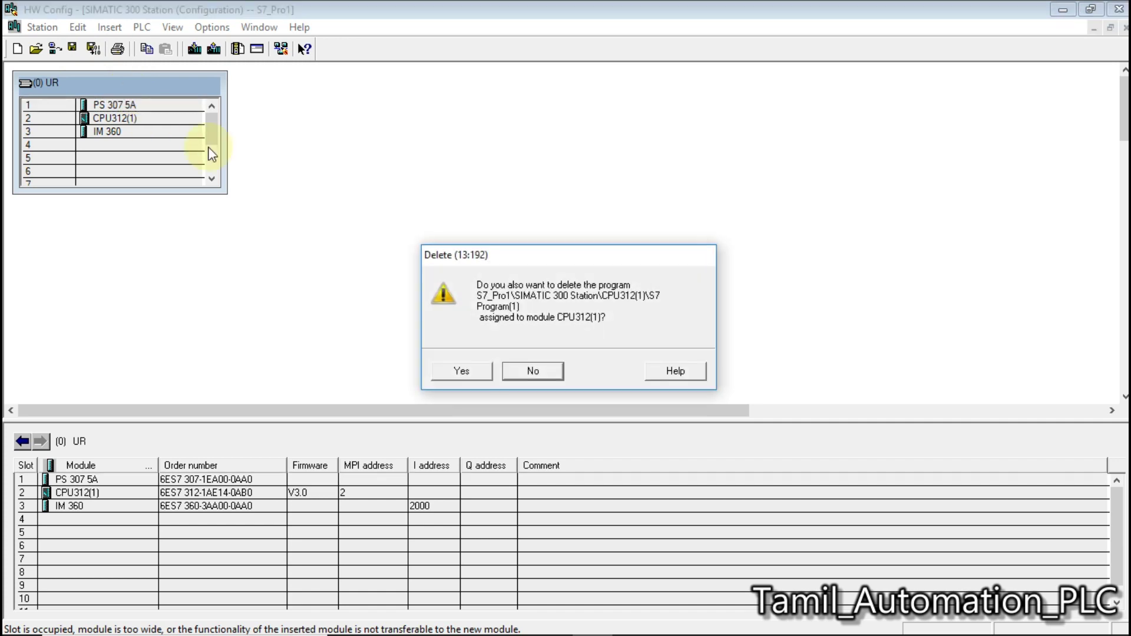
{"action": "left_click", "coordinate": [461, 371]}
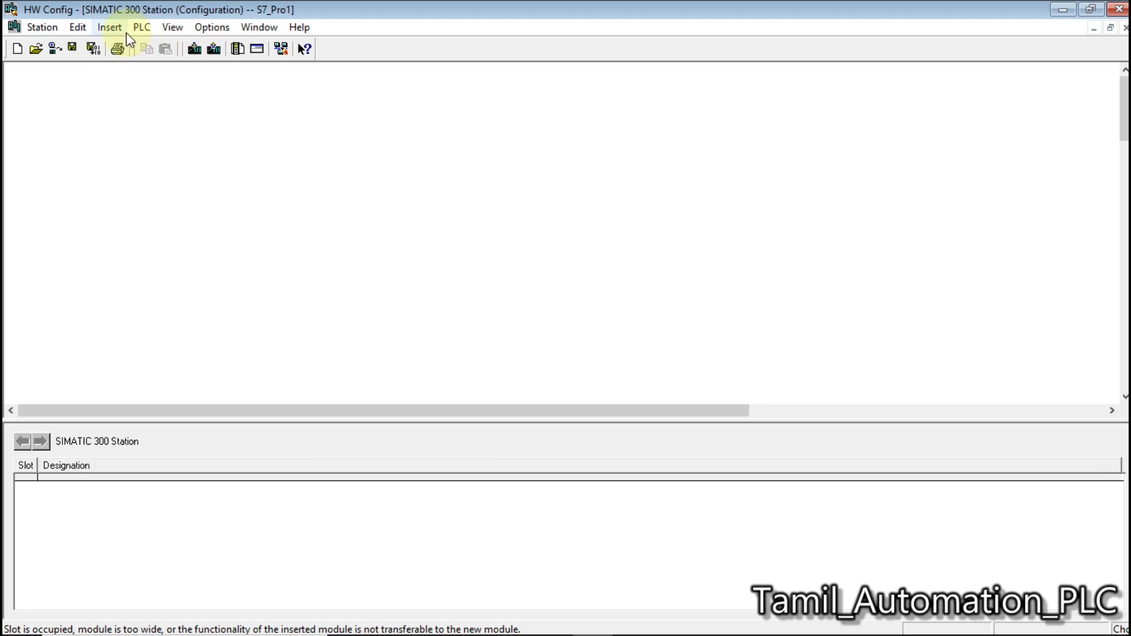
Step: Display the hardware catalog beside the empty station configuration
{"action": "left_click", "coordinate": [111, 28]}
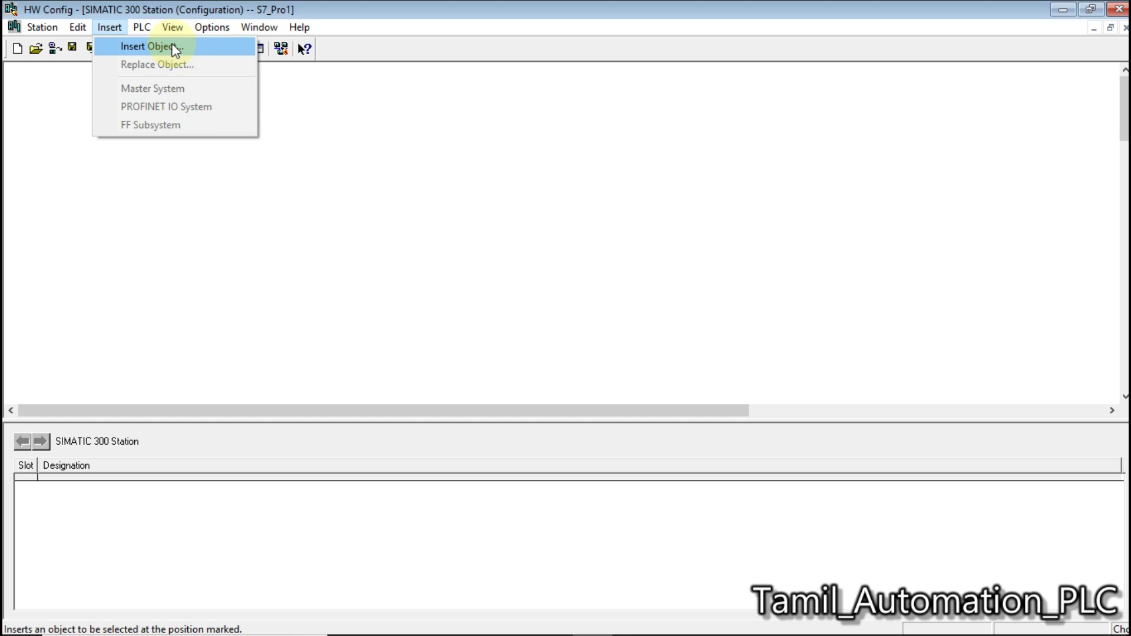
{"action": "left_click", "coordinate": [999, 267]}
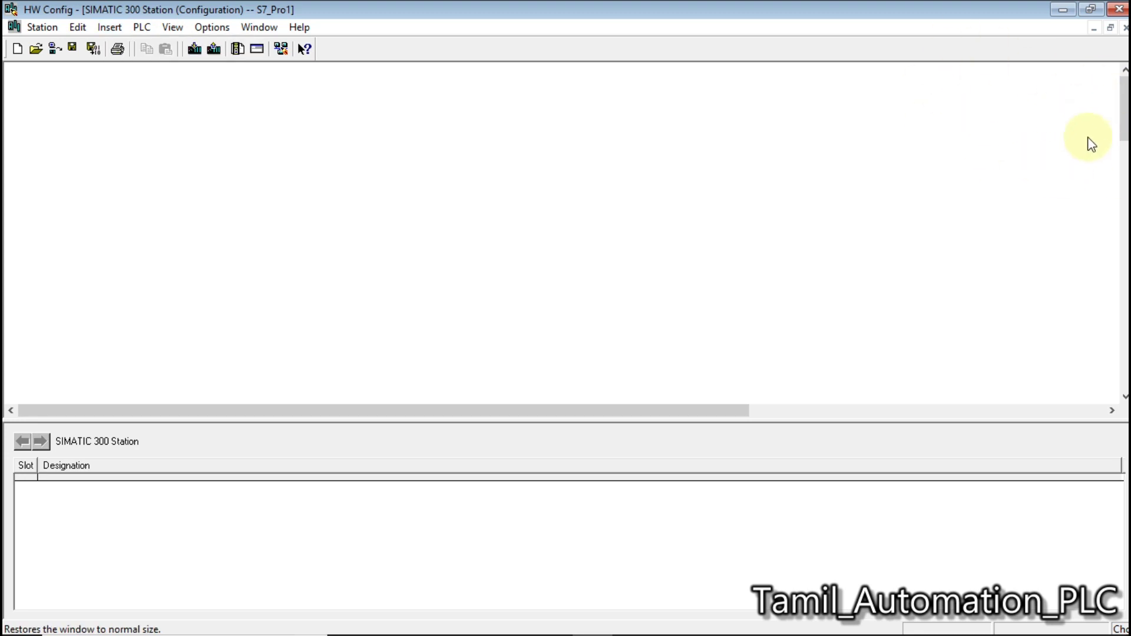
{"action": "left_click", "coordinate": [172, 30]}
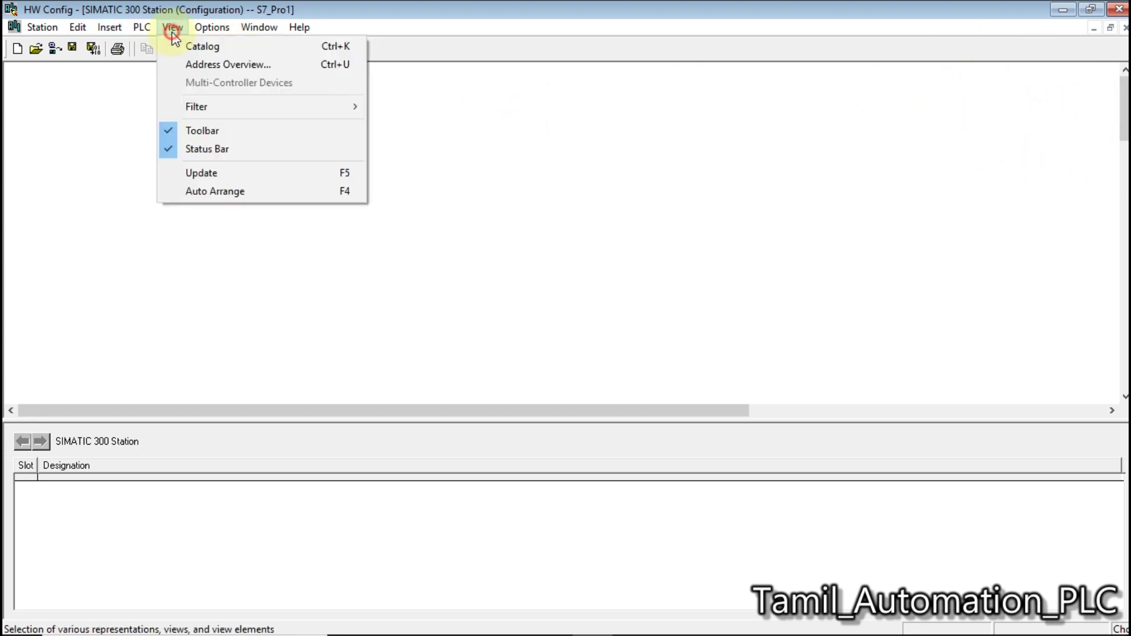
{"action": "left_click", "coordinate": [177, 45]}
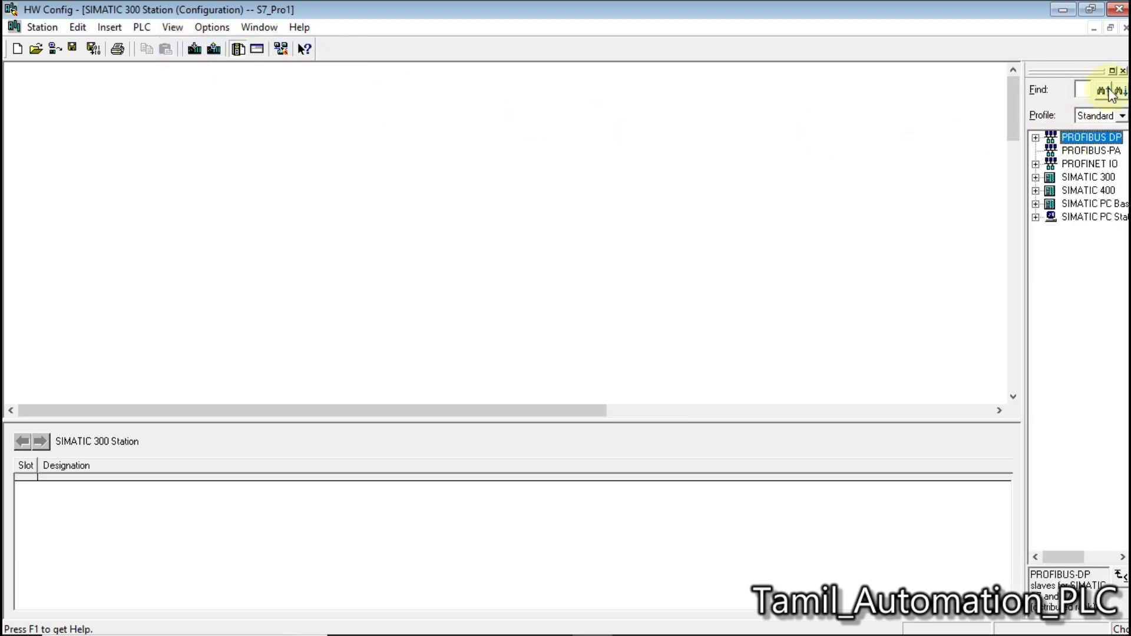
{"action": "left_click", "coordinate": [238, 51]}
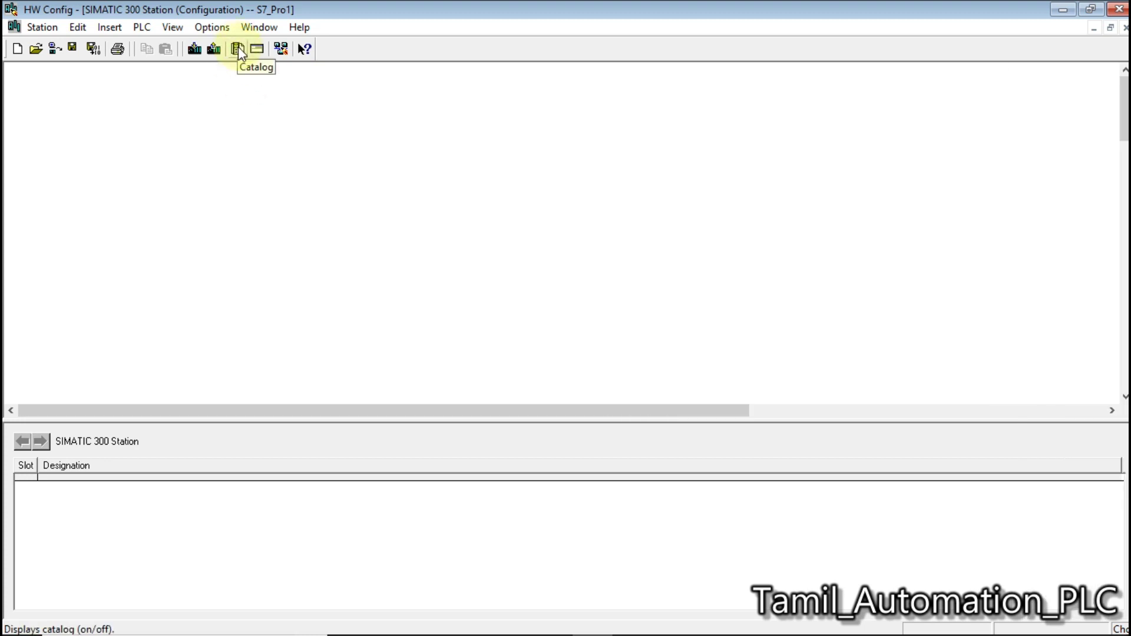
{"action": "left_click", "coordinate": [238, 51]}
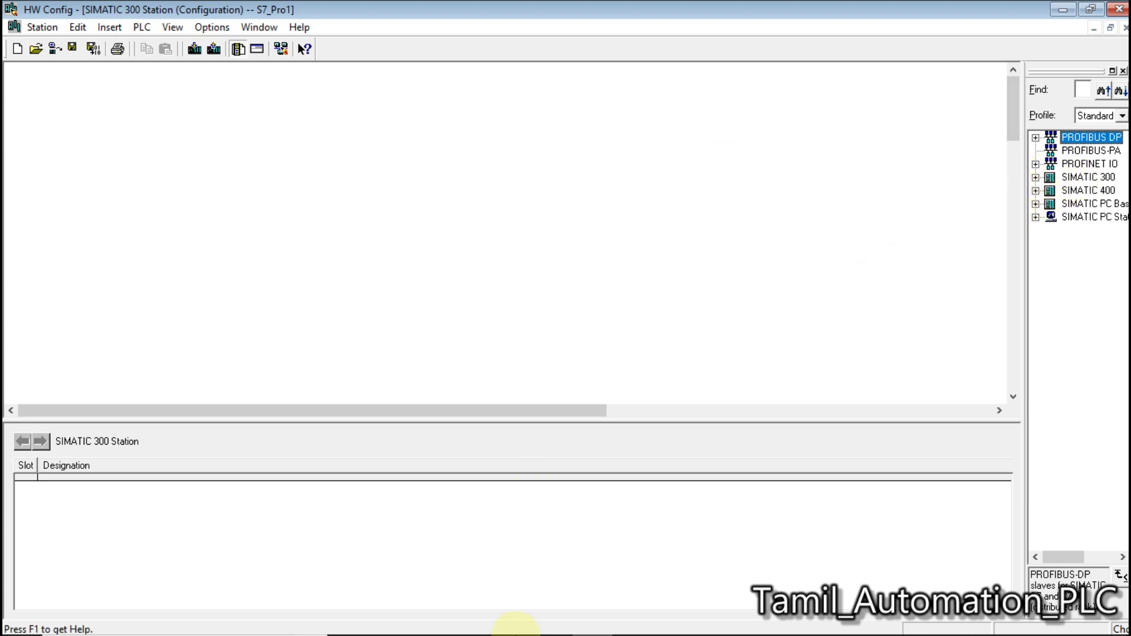
{"action": "left_click", "coordinate": [472, 619]}
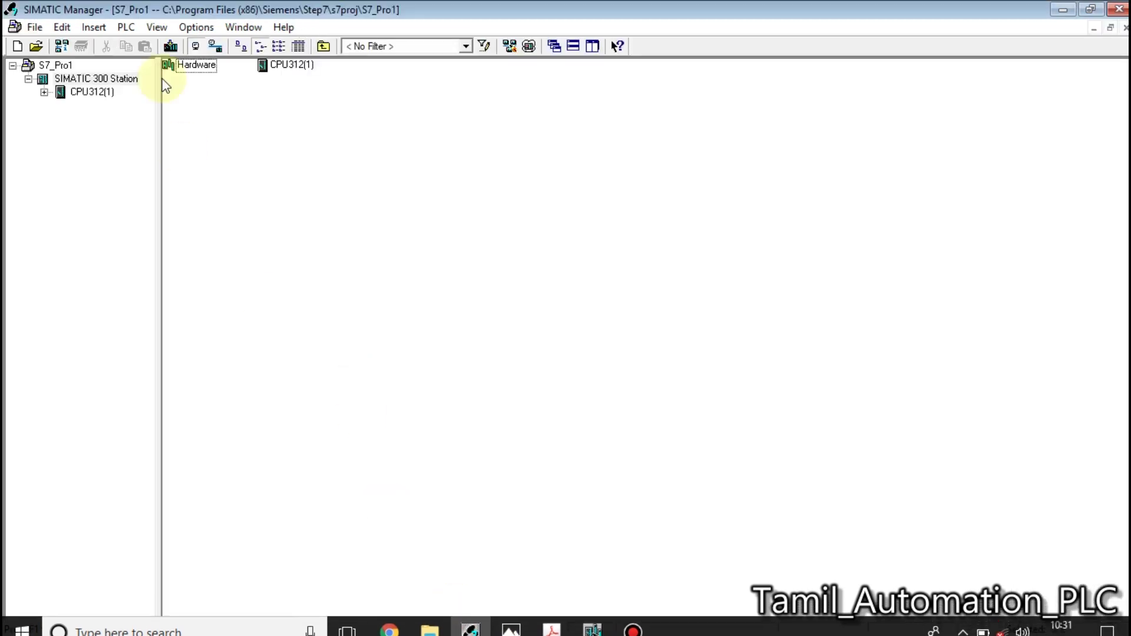
{"action": "mouse_move", "coordinate": [538, 632]}
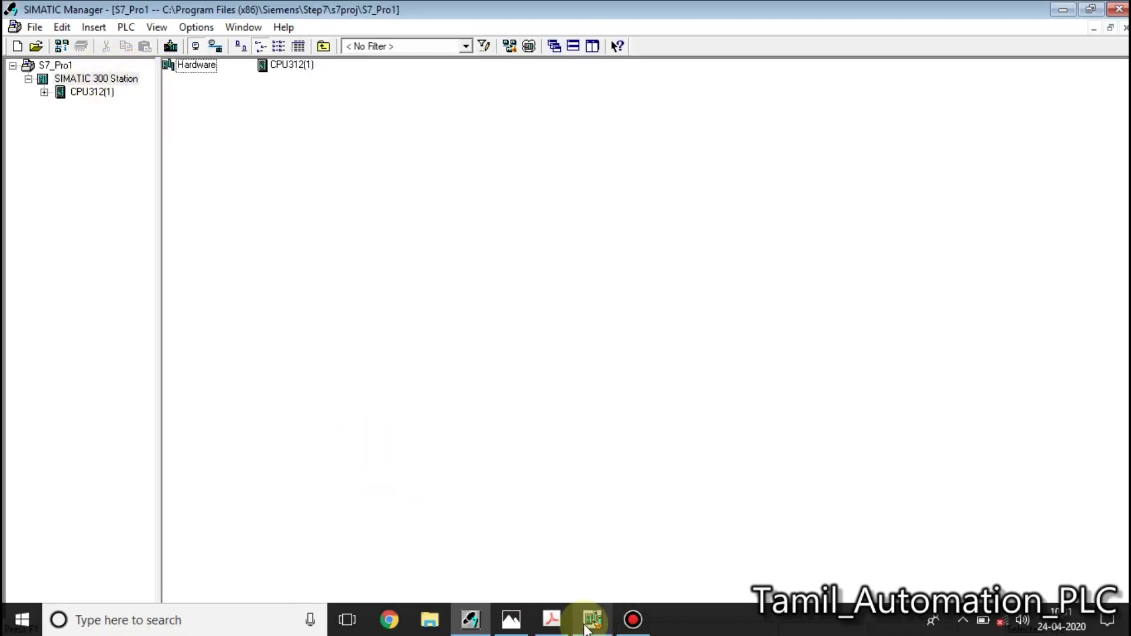
{"action": "left_click", "coordinate": [588, 628]}
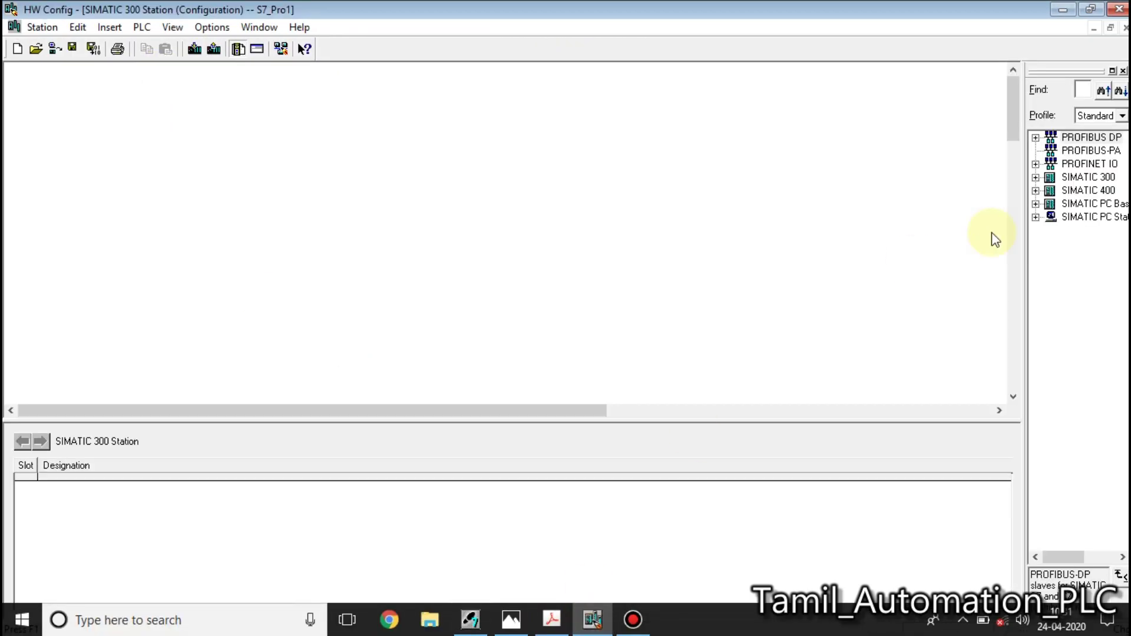
Step: Insert a Rail from the SIMATIC 300 RACK-300 catalog folder into the empty station
{"action": "left_click", "coordinate": [1036, 177]}
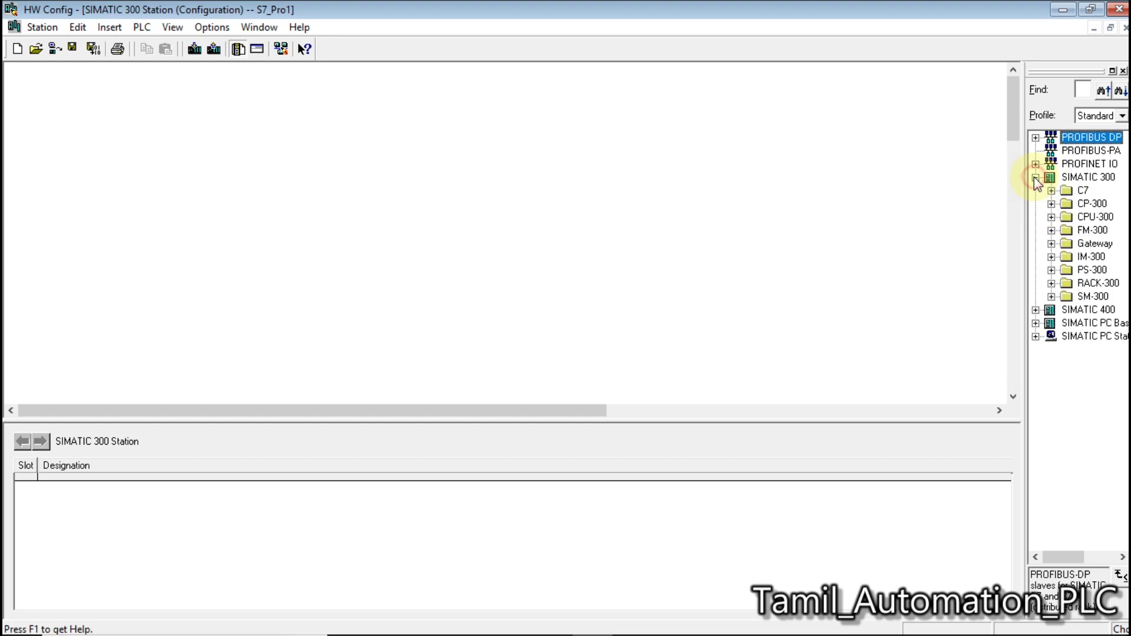
{"action": "left_click", "coordinate": [1052, 283]}
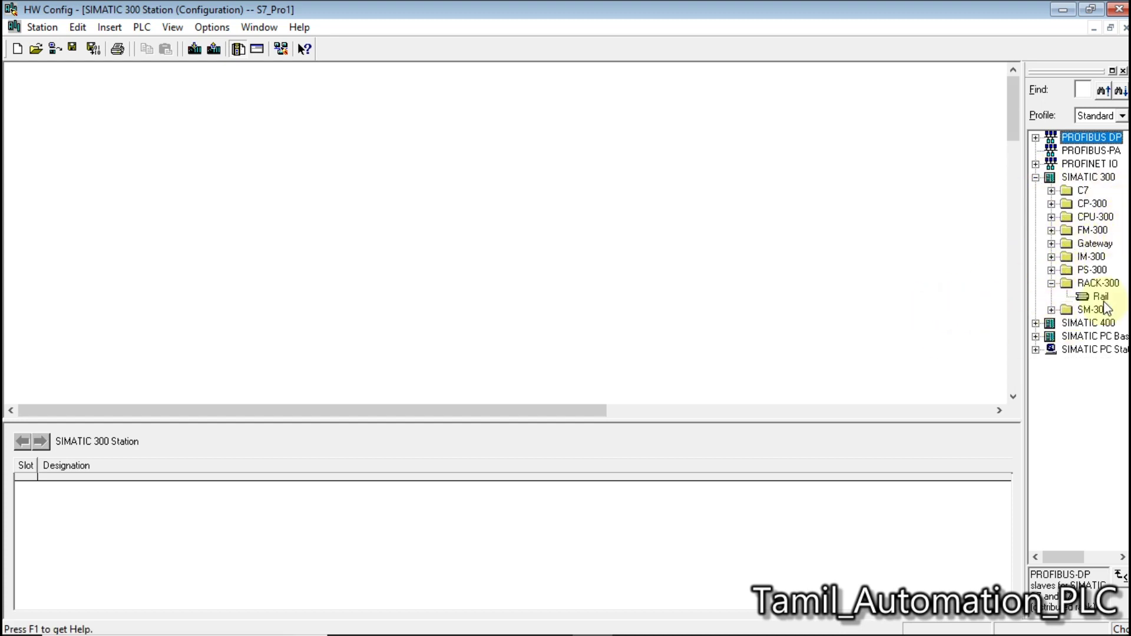
{"action": "mouse_move", "coordinate": [571, 635]}
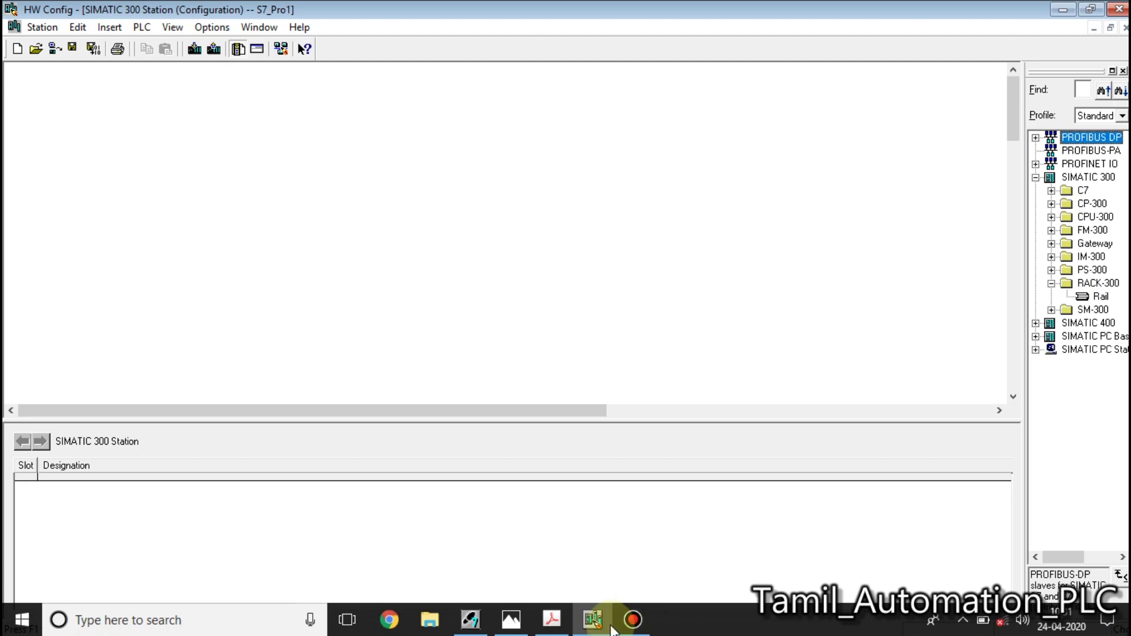
{"action": "left_click", "coordinate": [520, 630]}
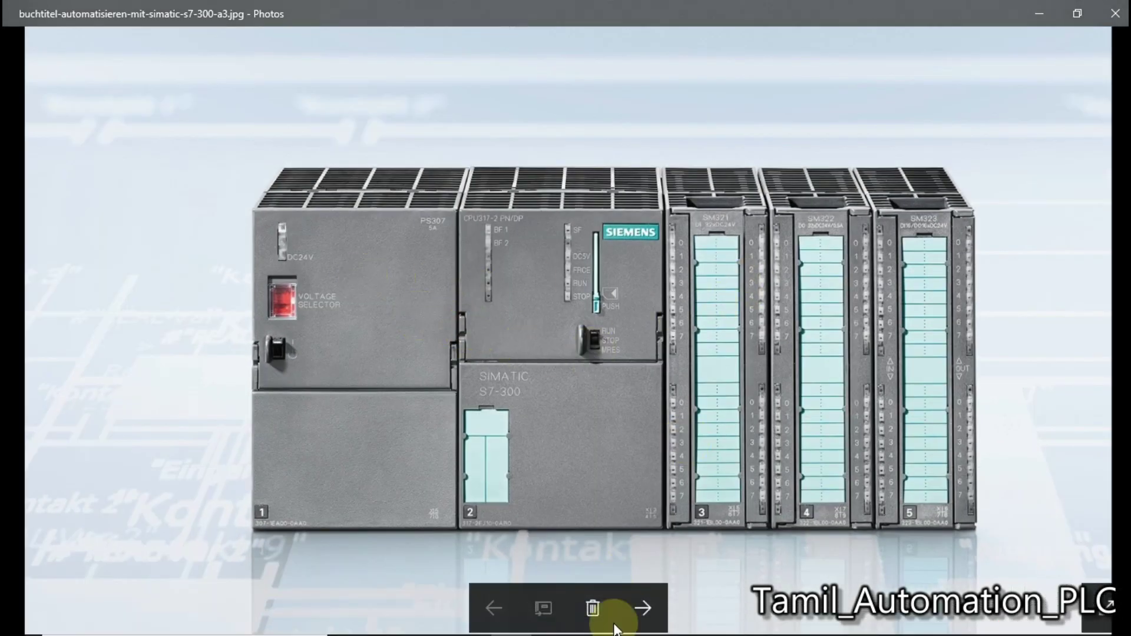
{"action": "mouse_move", "coordinate": [592, 633]}
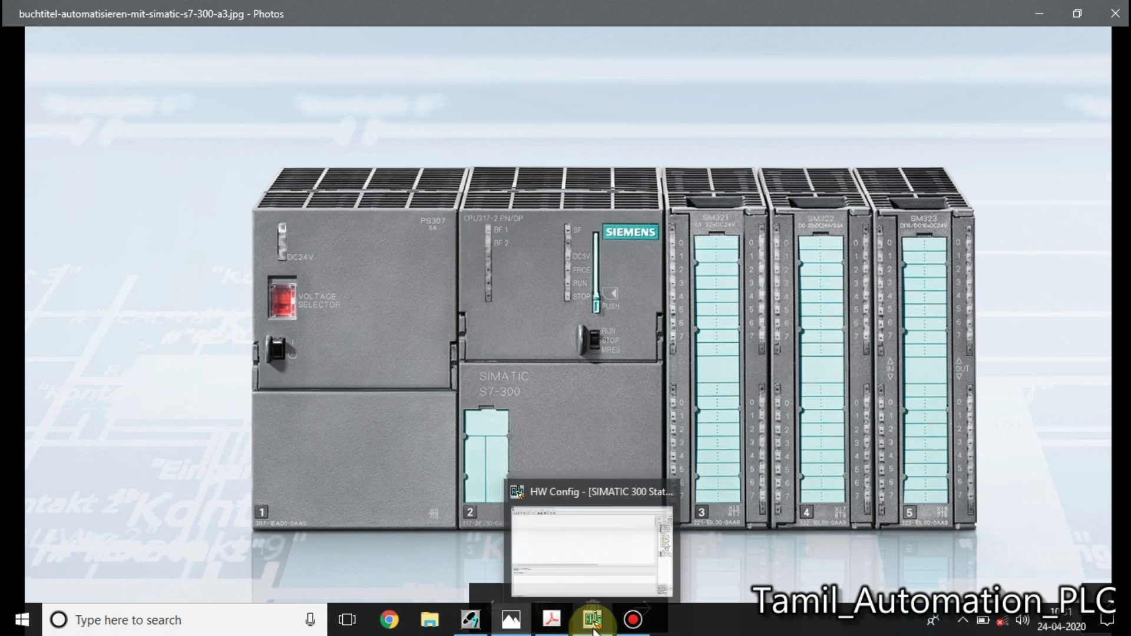
{"action": "left_click", "coordinate": [592, 620]}
{"action": "double_click", "coordinate": [1099, 297]}
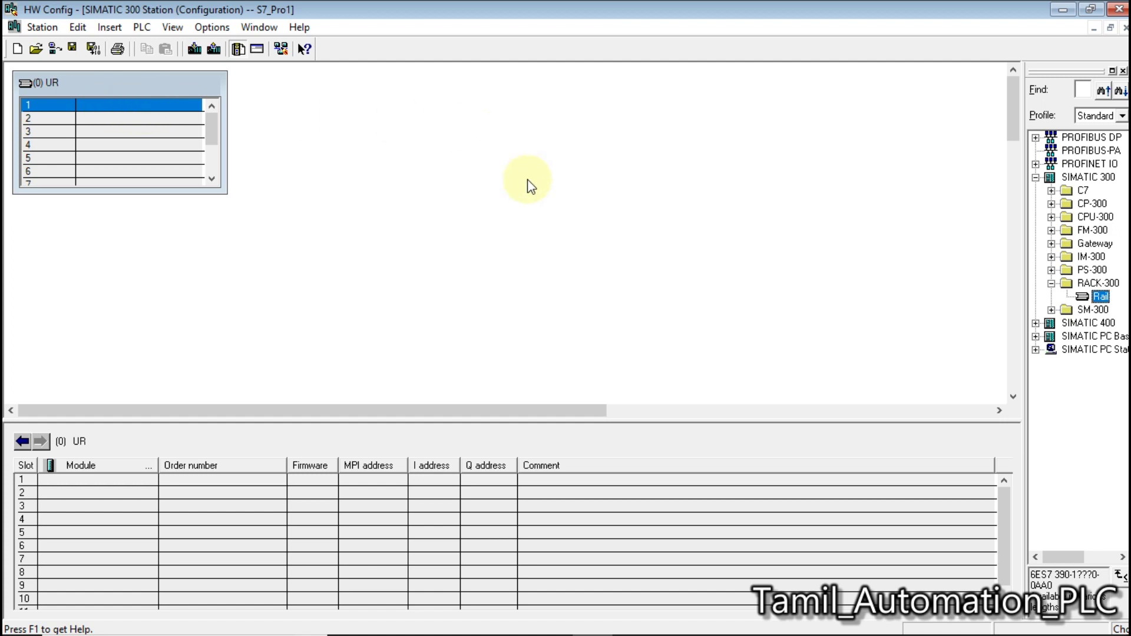
Step: Widen the hardware catalog and insert the PS 307 5A power supply (6ES7 307-1EA00-0AA0) into rack slot 1
{"action": "left_click", "coordinate": [1051, 270]}
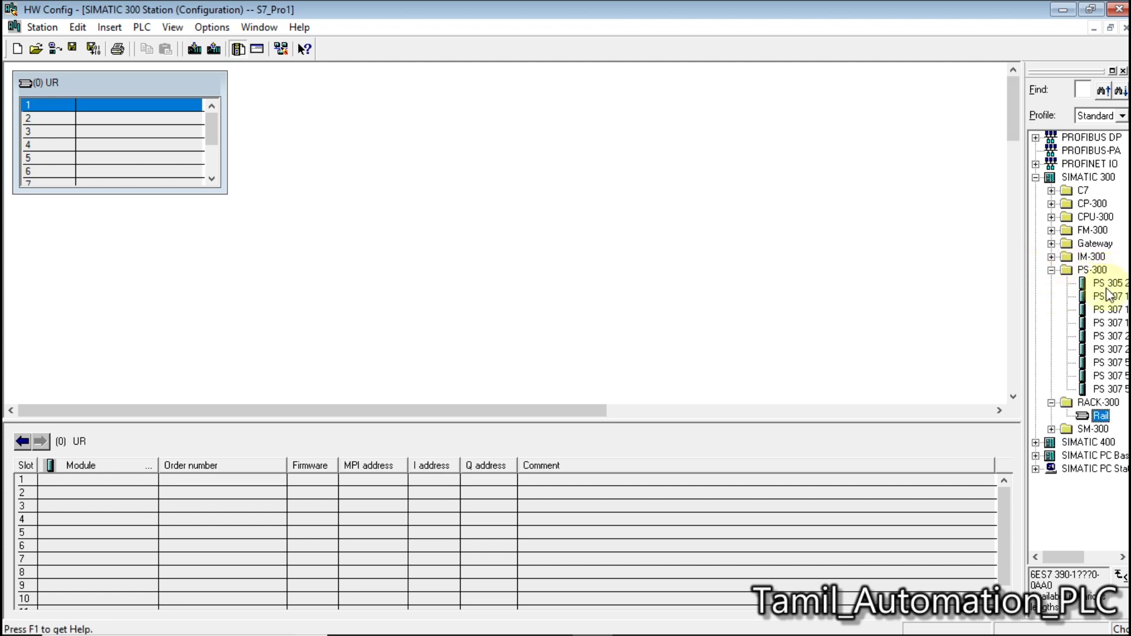
{"action": "left_click_drag", "start_coordinate": [1025, 533], "coordinate": [898, 538]}
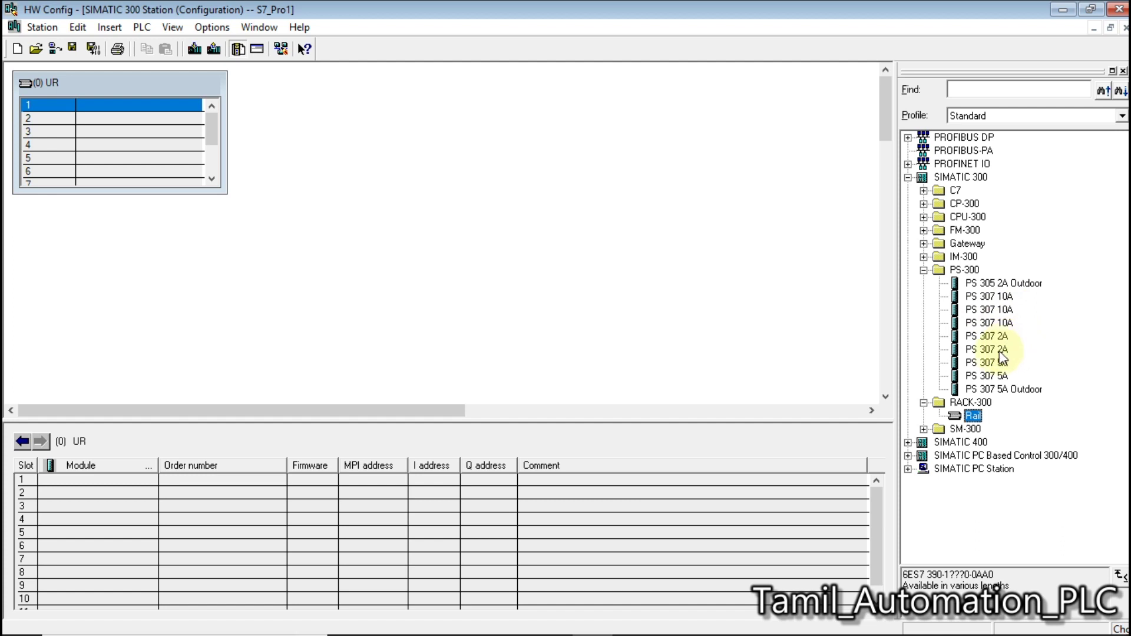
{"action": "double_click", "coordinate": [995, 363]}
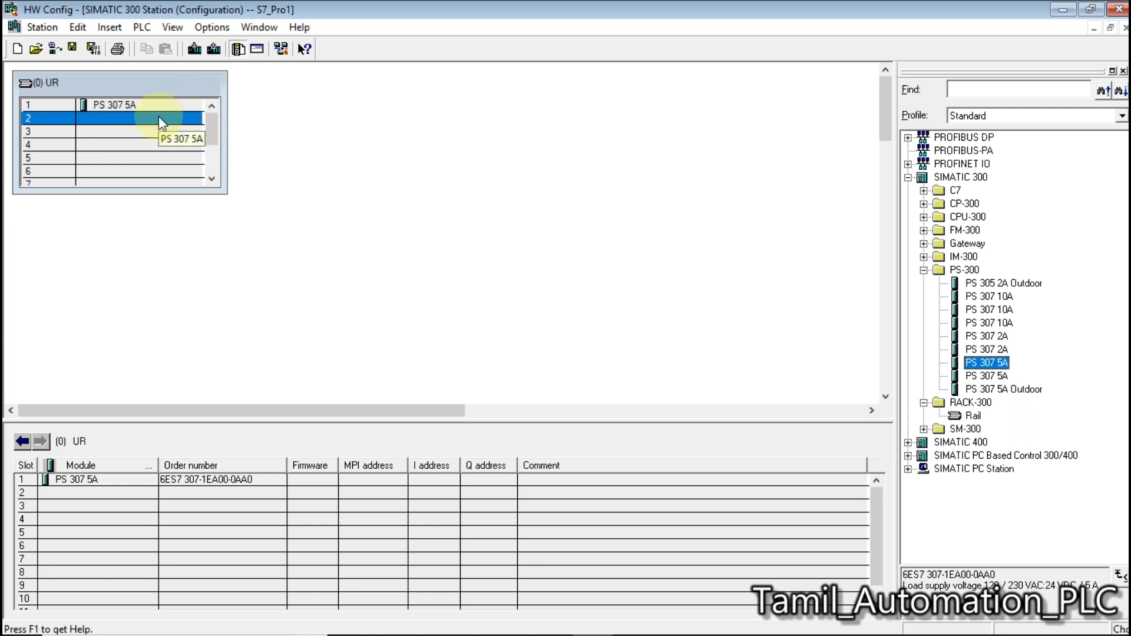
Step: Insert the CPU 313C with order number 6ES7 313-5BE00-0AB0 into slot 2 of the rack
{"action": "left_click", "coordinate": [136, 106]}
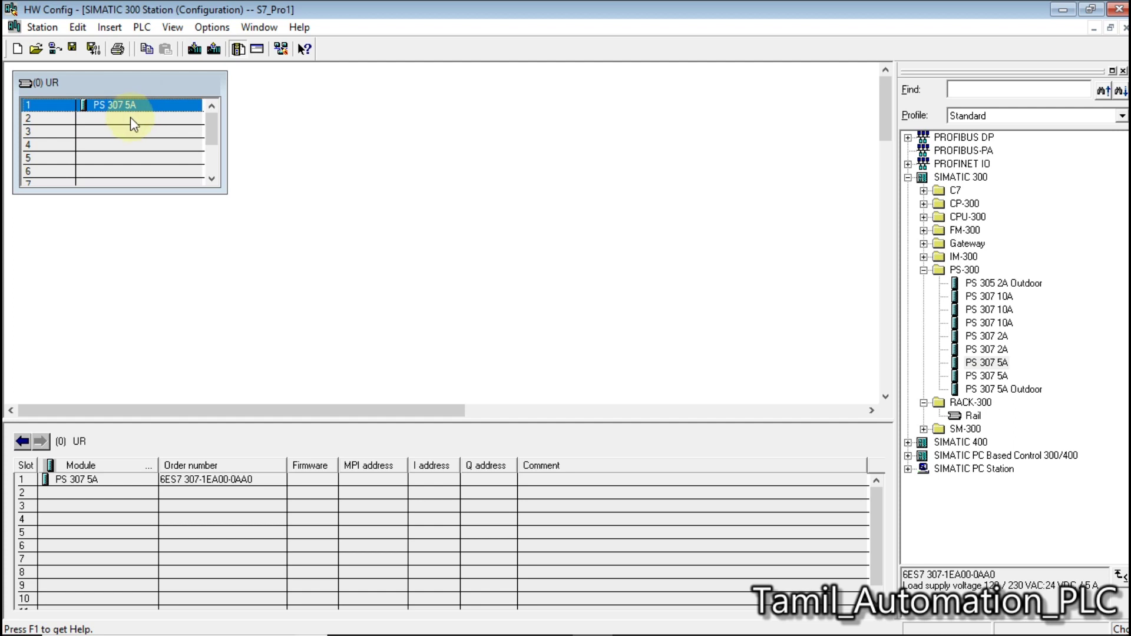
{"action": "left_click", "coordinate": [130, 119]}
{"action": "right_click", "coordinate": [130, 118]}
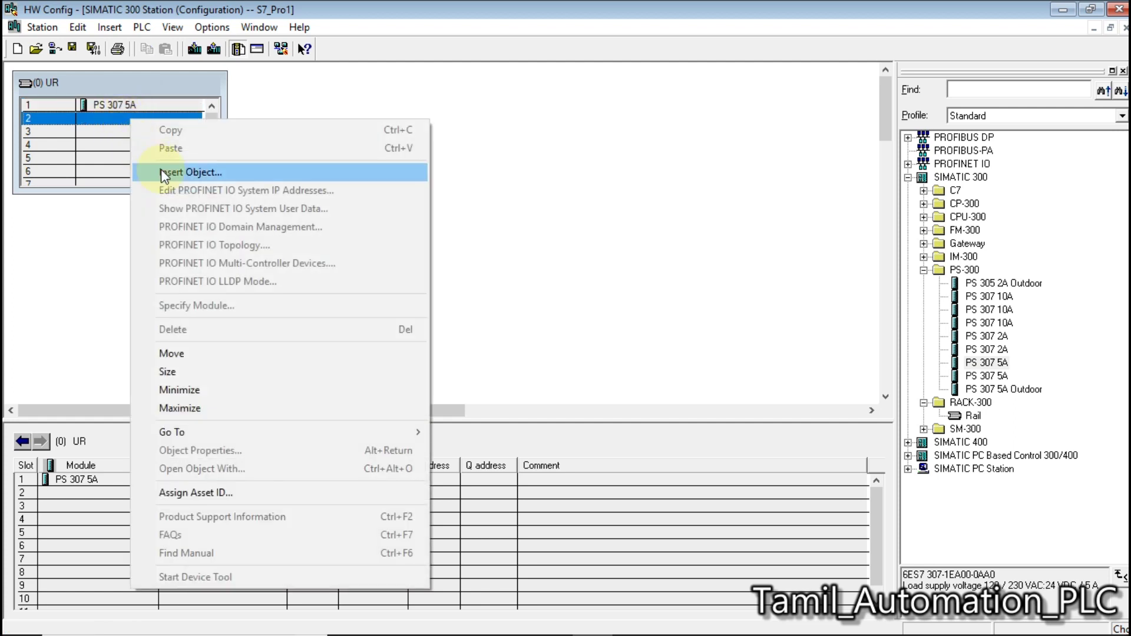
{"action": "left_click", "coordinate": [198, 169]}
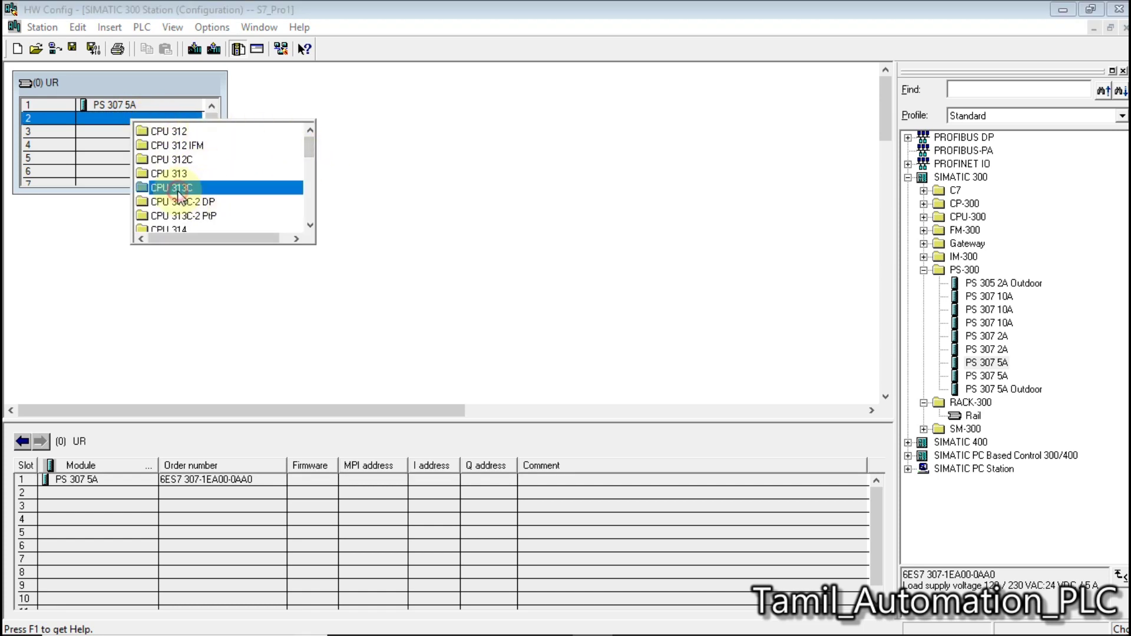
{"action": "mouse_move", "coordinate": [203, 187]}
{"action": "left_click", "coordinate": [236, 203]}
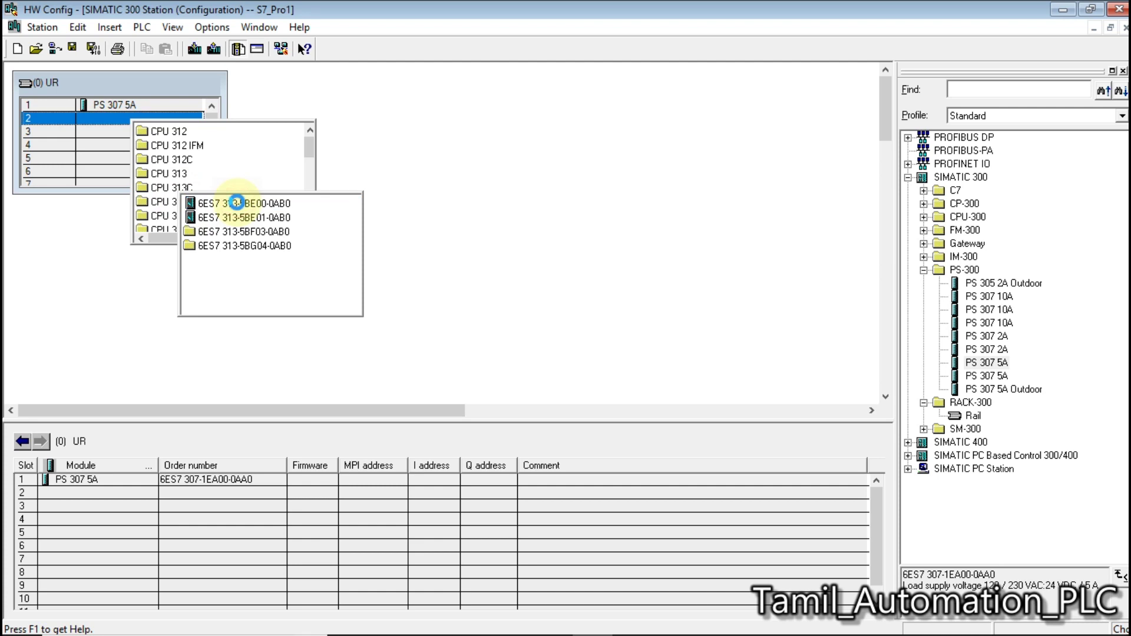
Step: Insert the IM 360 IM S interface module (6ES7 360-3AA00-0AA0) from the SIMATIC 300 IM-300 catalog folder into rack slot 3
{"action": "left_click", "coordinate": [103, 142]}
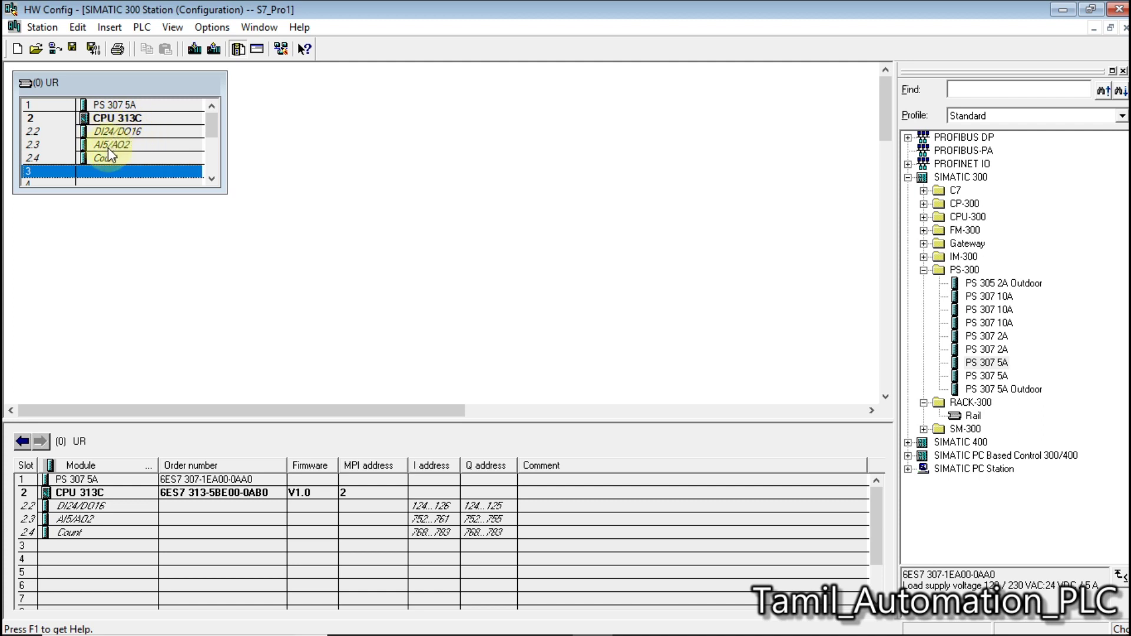
{"action": "right_click", "coordinate": [120, 177]}
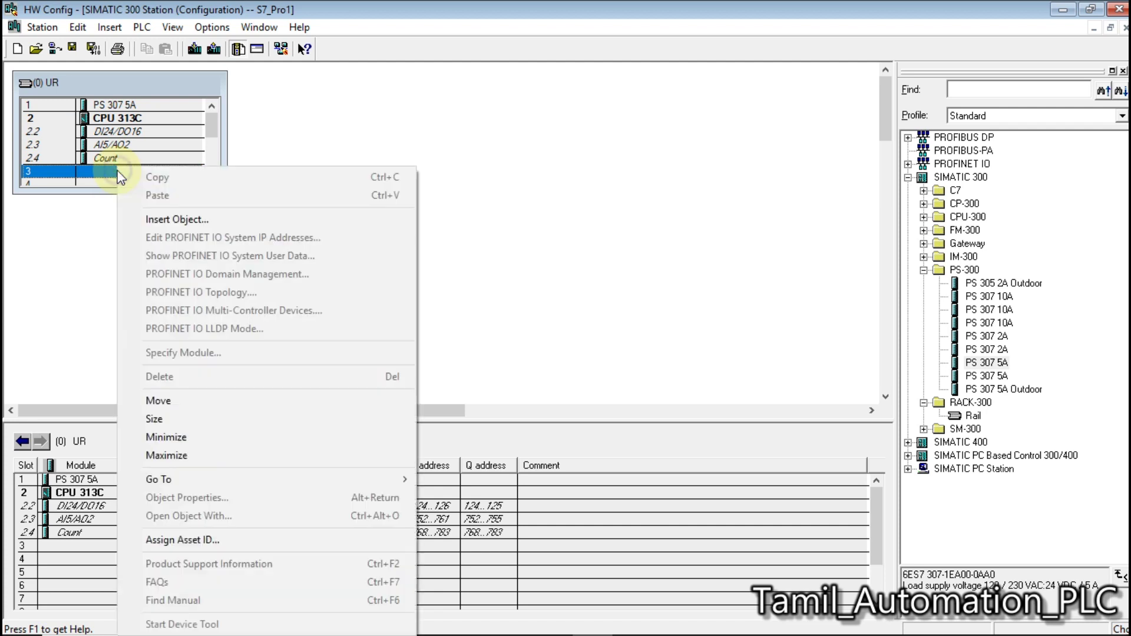
{"action": "left_click", "coordinate": [161, 219]}
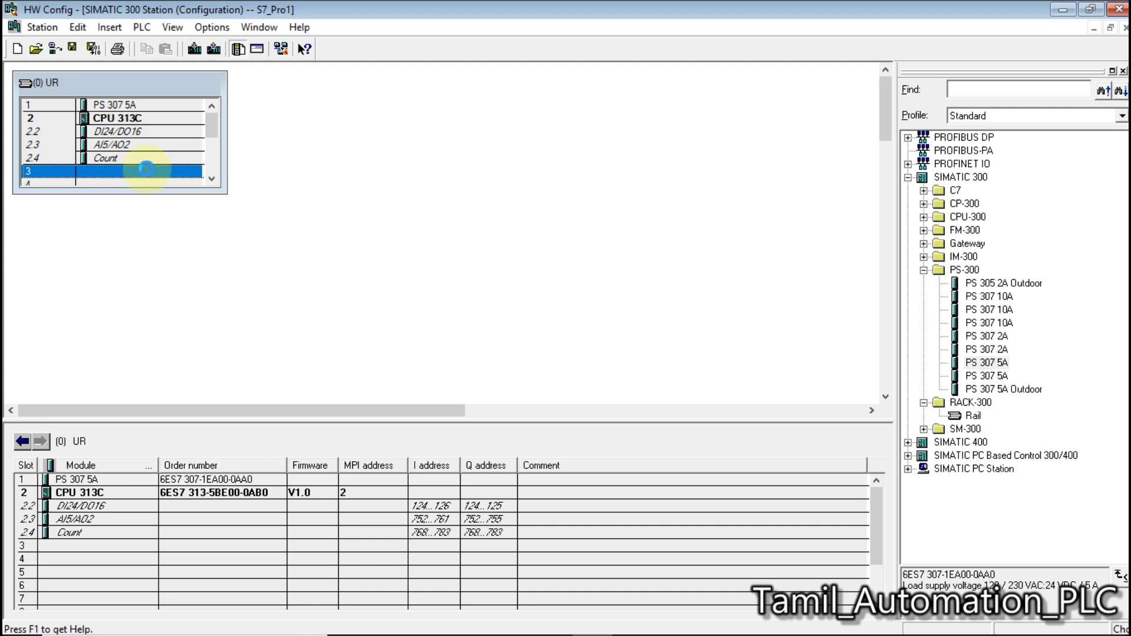
{"action": "right_click", "coordinate": [114, 171]}
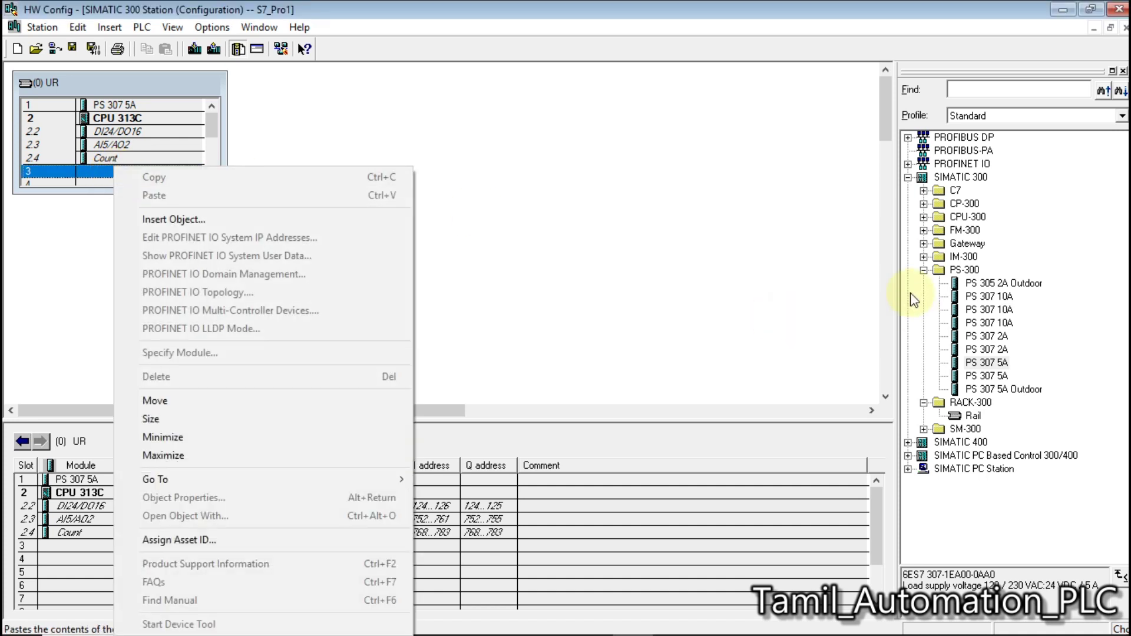
{"action": "left_click", "coordinate": [923, 257]}
{"action": "left_click", "coordinate": [995, 269]}
{"action": "double_click", "coordinate": [995, 269]}
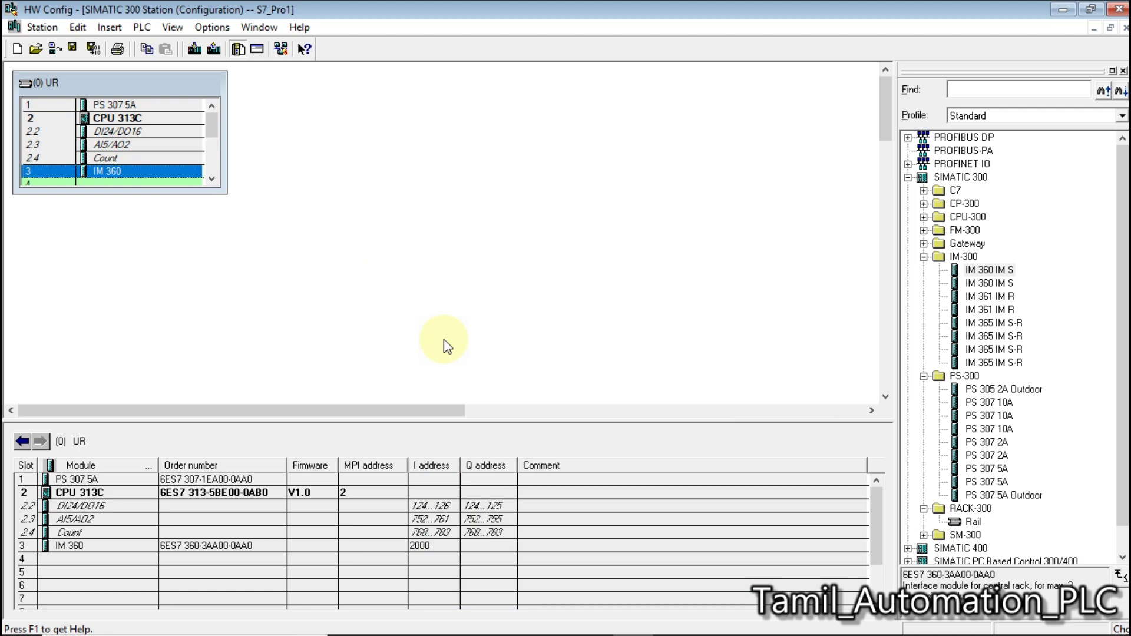
Step: Switch to Photos to examine the module arrangement in the SIMATIC S7-300 picture, and return to HW Config
{"action": "left_click", "coordinate": [526, 628]}
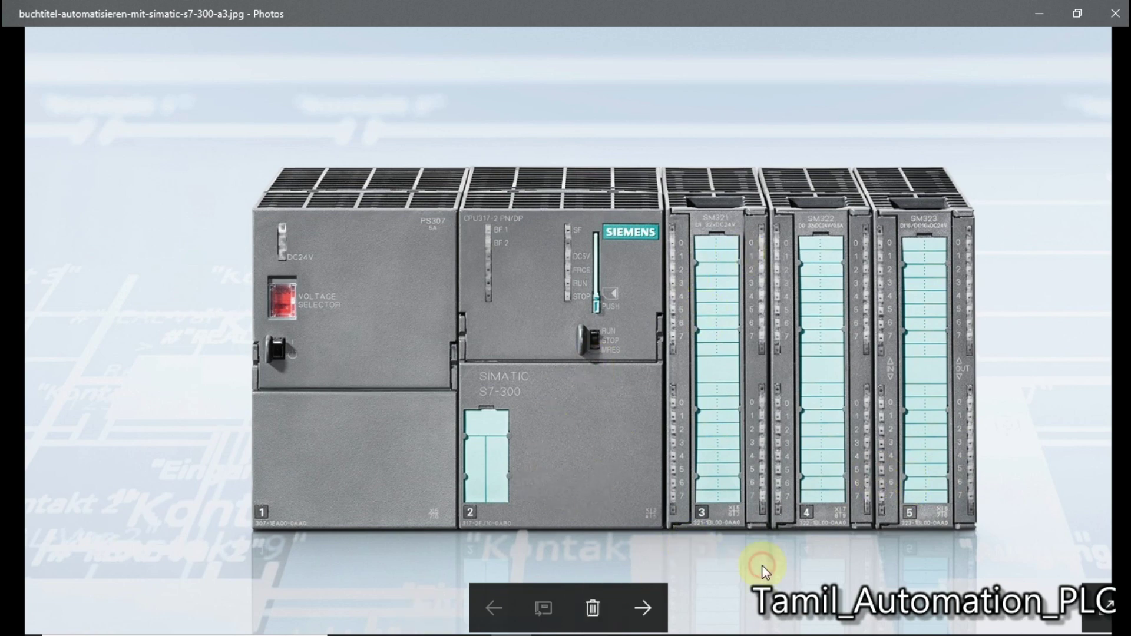
{"action": "double_click", "coordinate": [566, 530]}
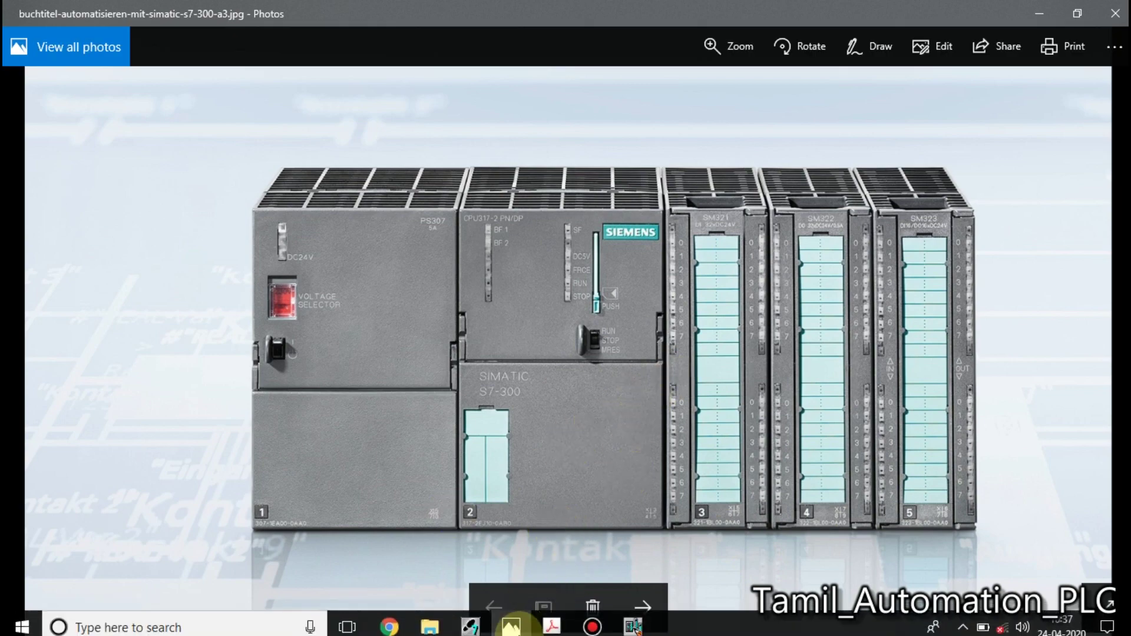
{"action": "left_click", "coordinate": [512, 626]}
{"action": "left_click", "coordinate": [512, 625]}
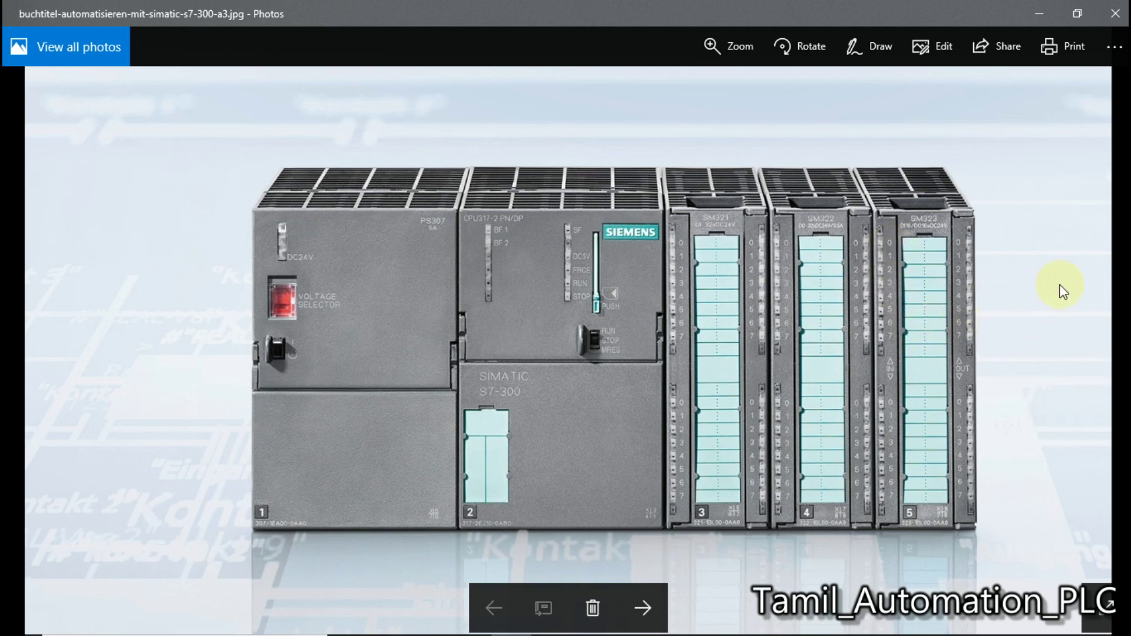
{"action": "mouse_move", "coordinate": [548, 631]}
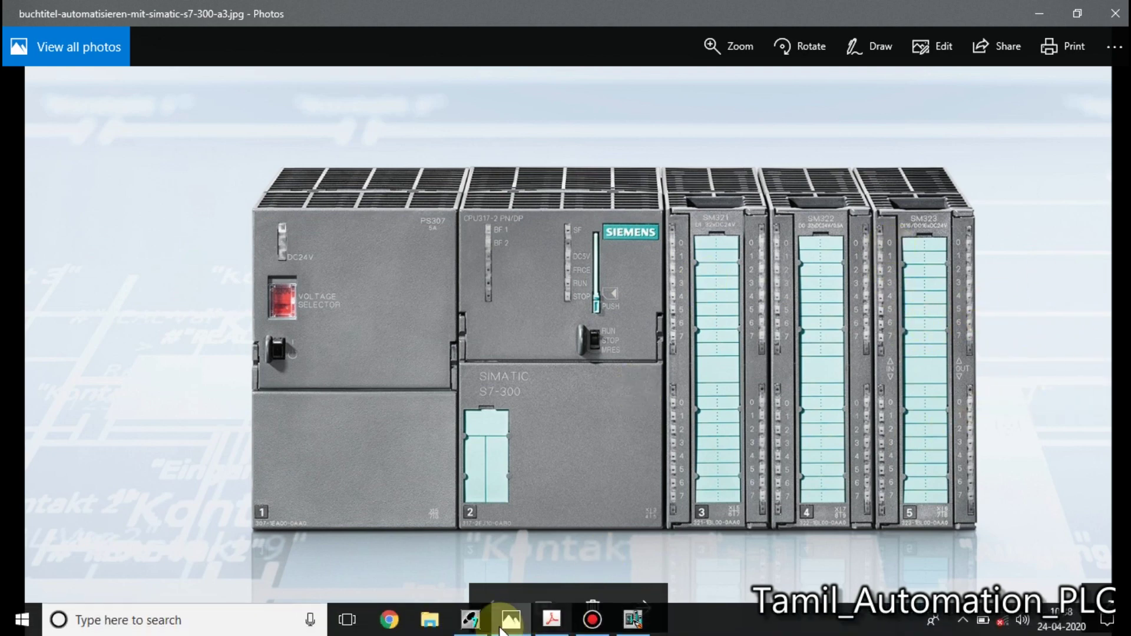
{"action": "left_click", "coordinate": [633, 619]}
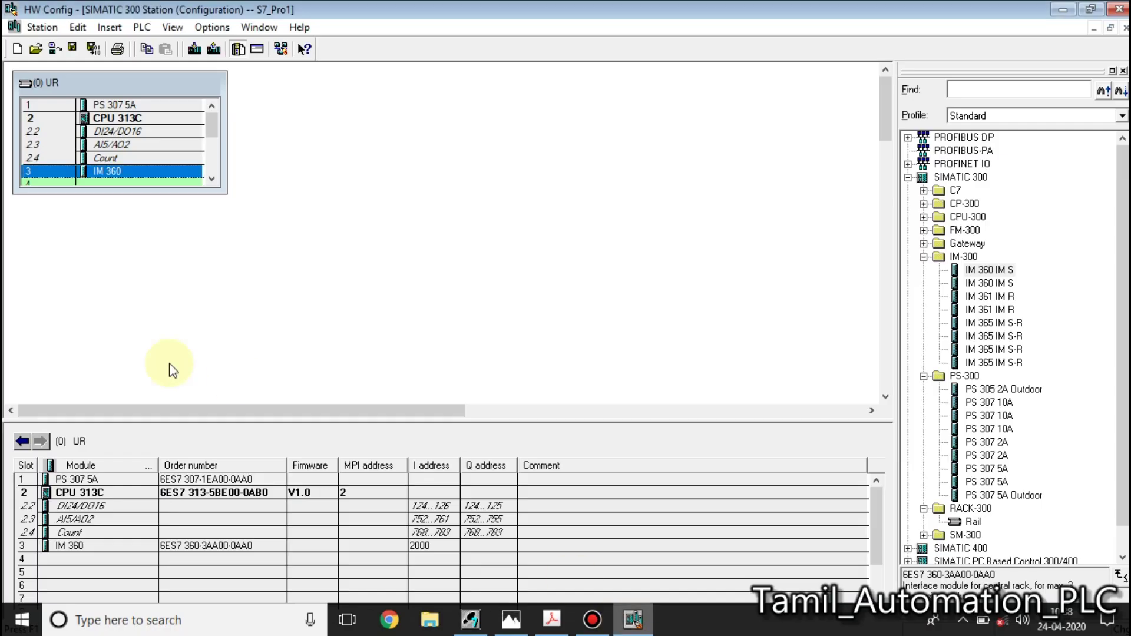
Step: Select rack slot 4, collapse the IM-300, PS-300 and RACK-300 catalog folders and expand SM-300
{"action": "left_click", "coordinate": [211, 178]}
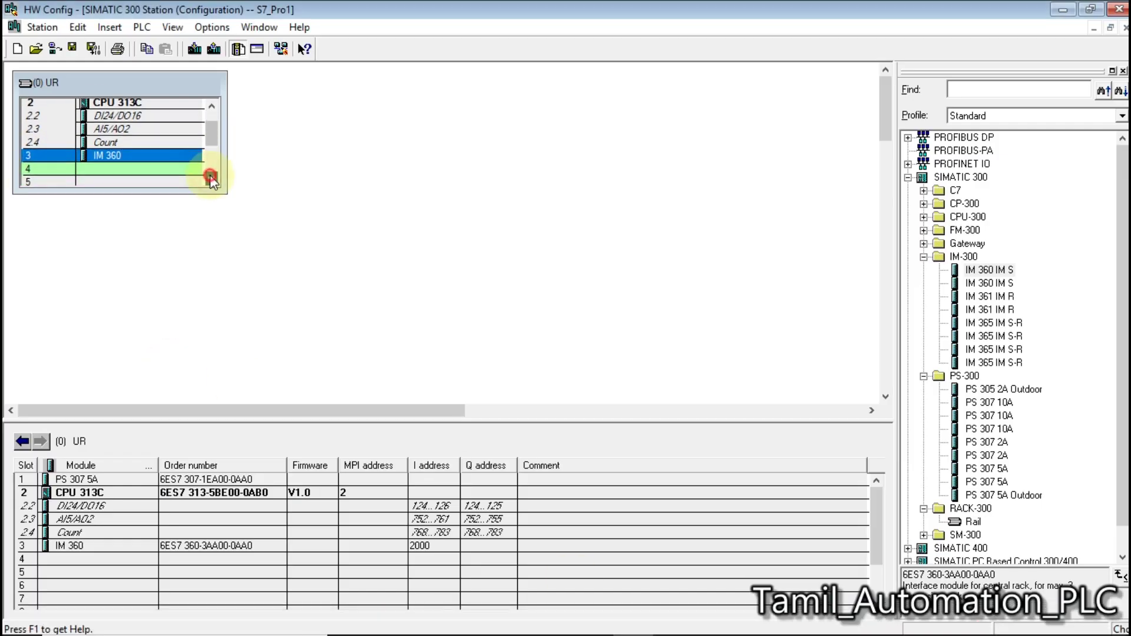
{"action": "left_click", "coordinate": [211, 178]}
{"action": "left_click", "coordinate": [211, 177]}
{"action": "left_click", "coordinate": [112, 144]}
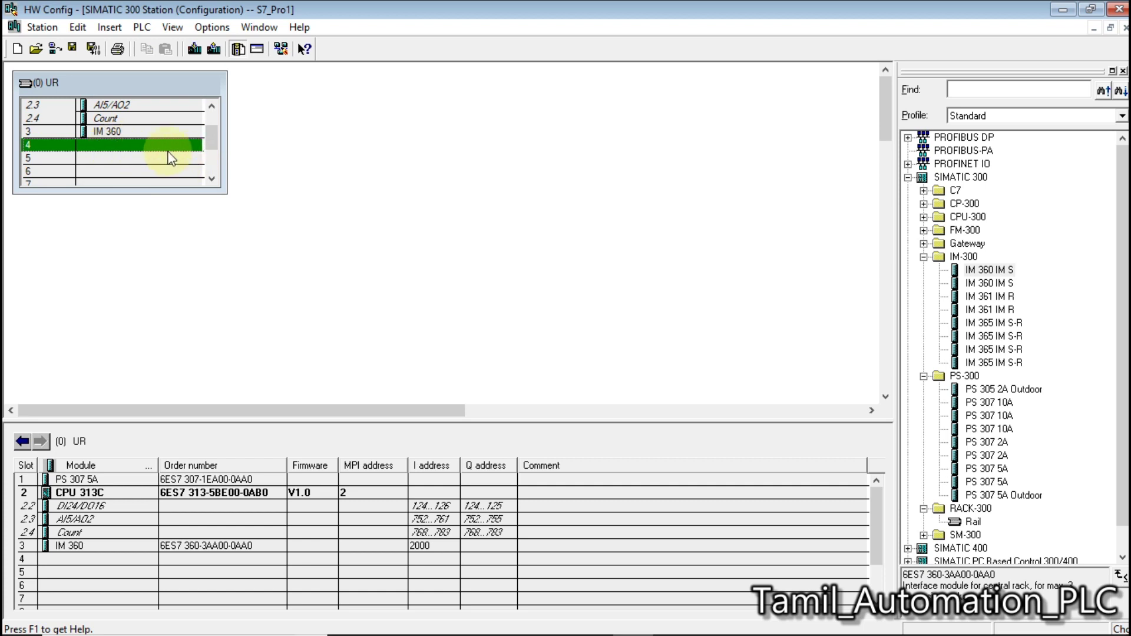
{"action": "left_click", "coordinate": [923, 257]}
{"action": "left_click", "coordinate": [922, 270]}
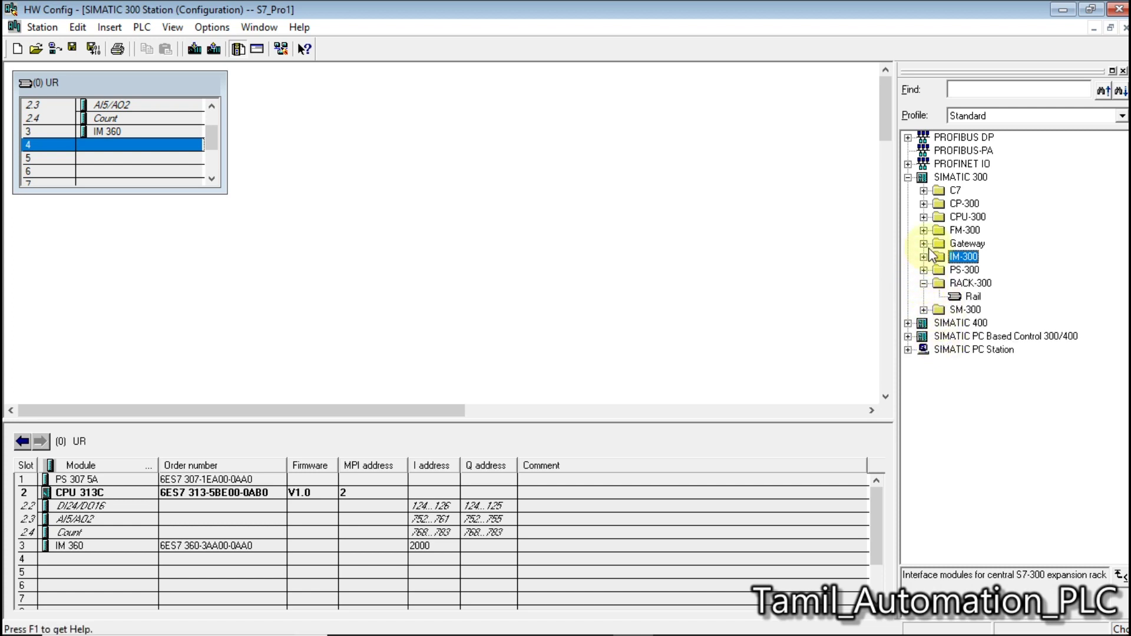
{"action": "left_click", "coordinate": [923, 283]}
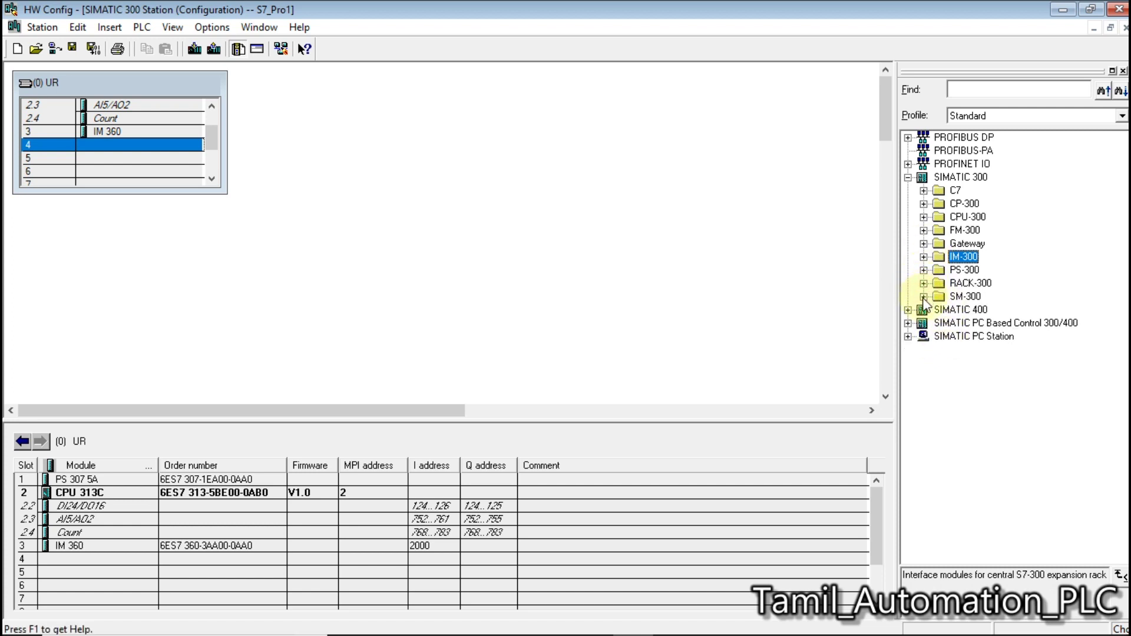
{"action": "left_click", "coordinate": [923, 296]}
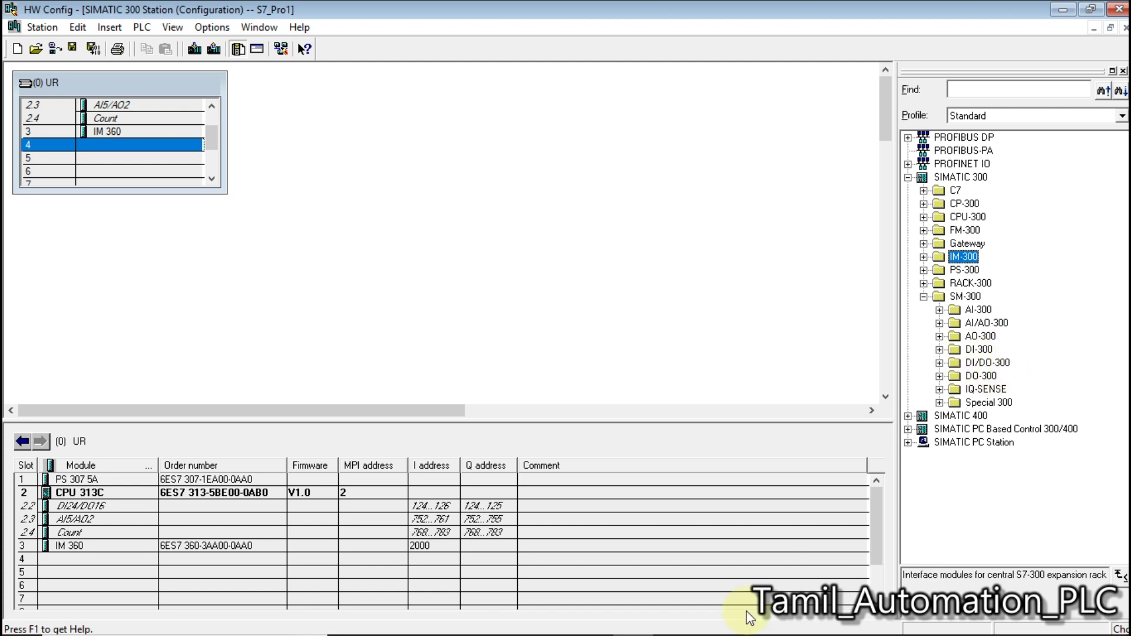
Step: Switch to Photos to view the S7-300 I/O module picture, and return to HW Config
{"action": "mouse_move", "coordinate": [600, 629]}
{"action": "left_click", "coordinate": [511, 619]}
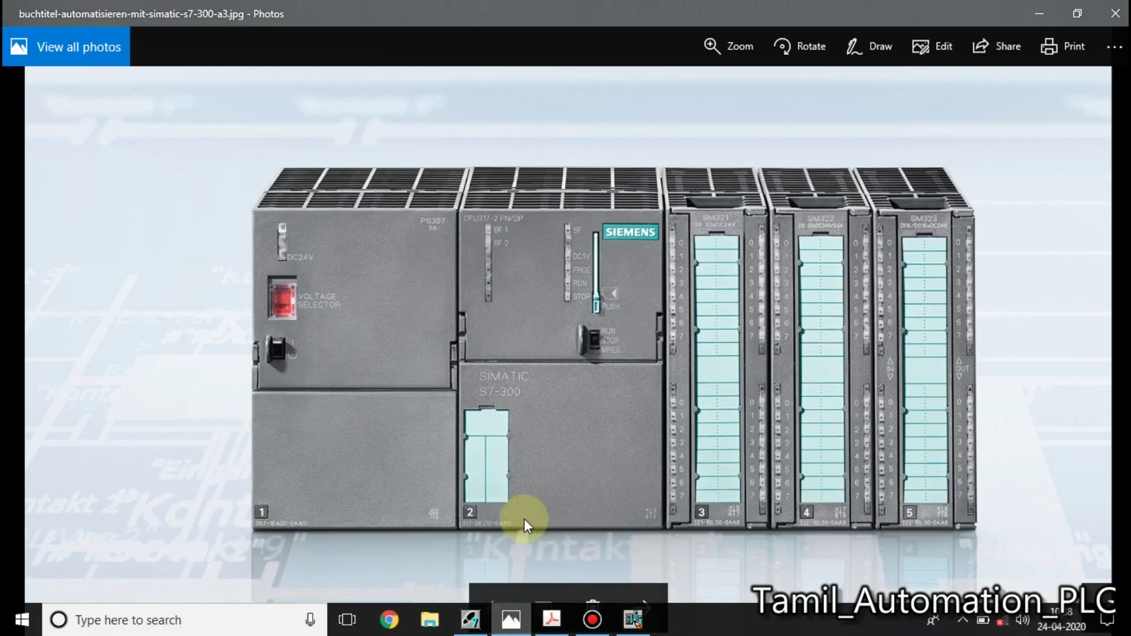
{"action": "scroll", "coordinate": [524, 518], "scroll_direction": "down", "scroll_amount": 1}
{"action": "scroll", "coordinate": [524, 522], "scroll_direction": "down", "scroll_amount": 4}
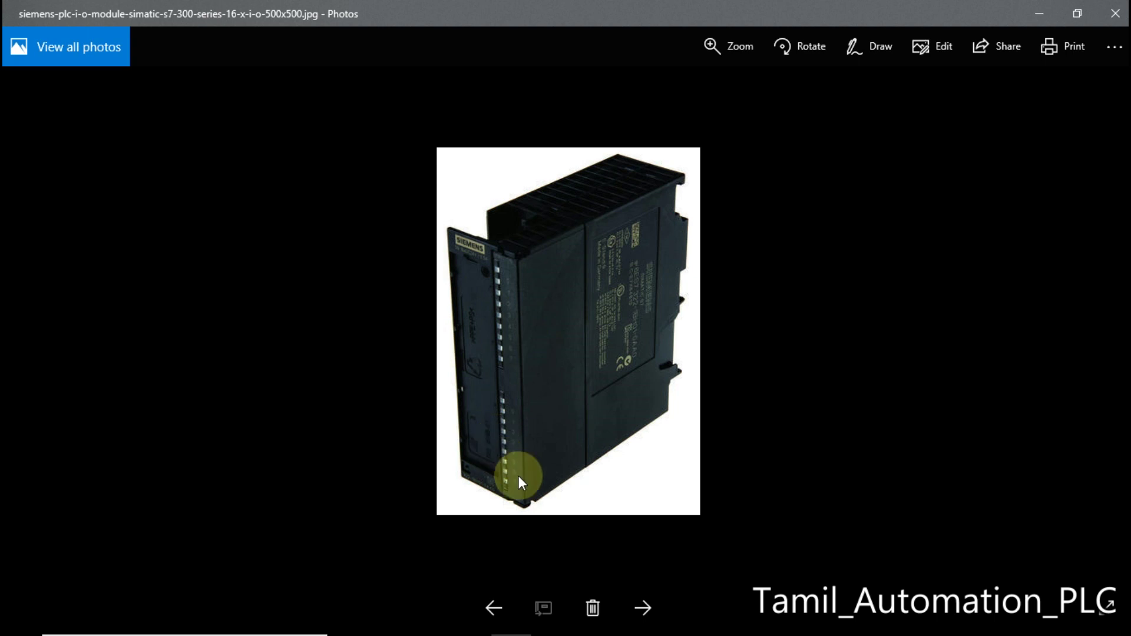
{"action": "mouse_move", "coordinate": [593, 619]}
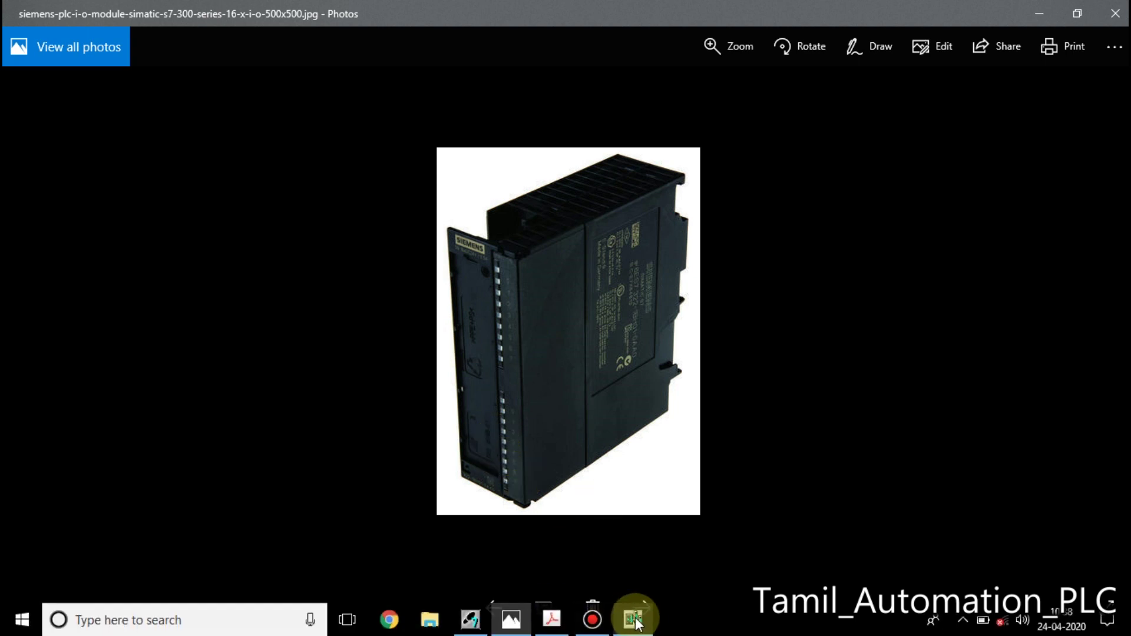
{"action": "left_click", "coordinate": [632, 619]}
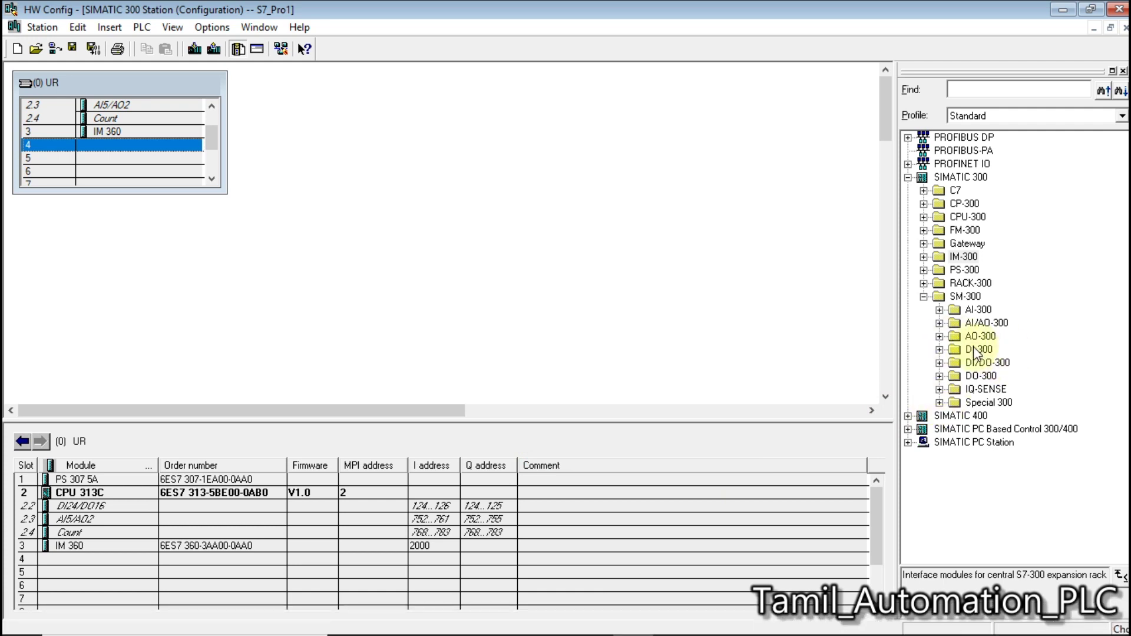
Step: Insert the SM 321 DI16xDC24V digital input module (6ES7 321-1BH00-0AA0) from DI-300 into rack slots 4 and 5
{"action": "double_click", "coordinate": [951, 350]}
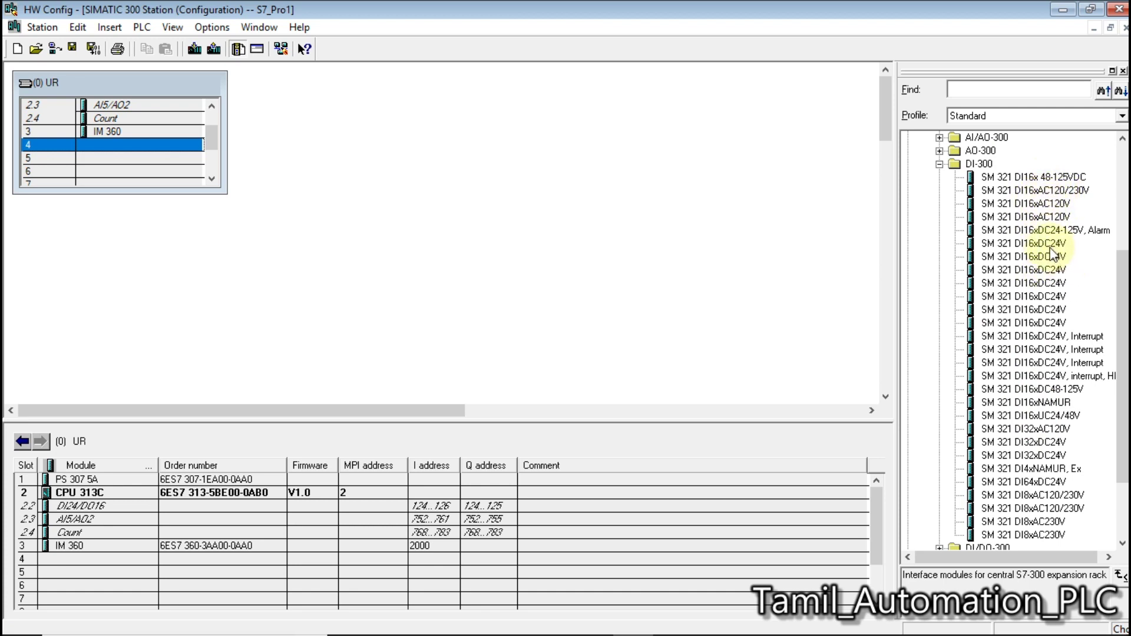
{"action": "left_click", "coordinate": [1028, 244]}
{"action": "left_click_drag", "start_coordinate": [1025, 244], "coordinate": [1024, 243]}
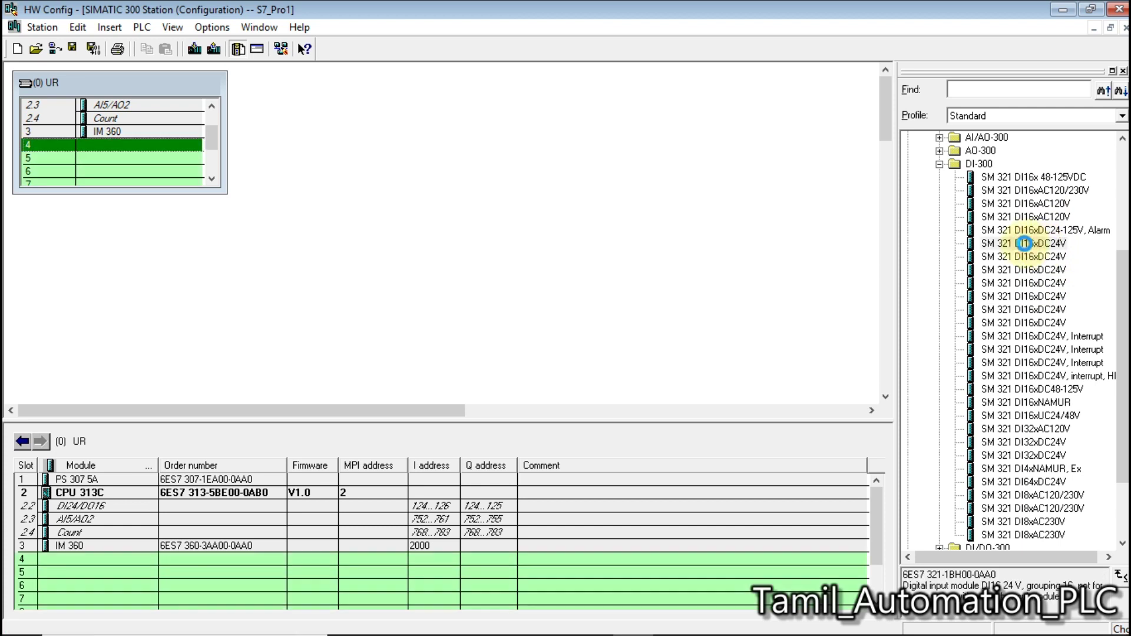
{"action": "double_click", "coordinate": [1025, 243]}
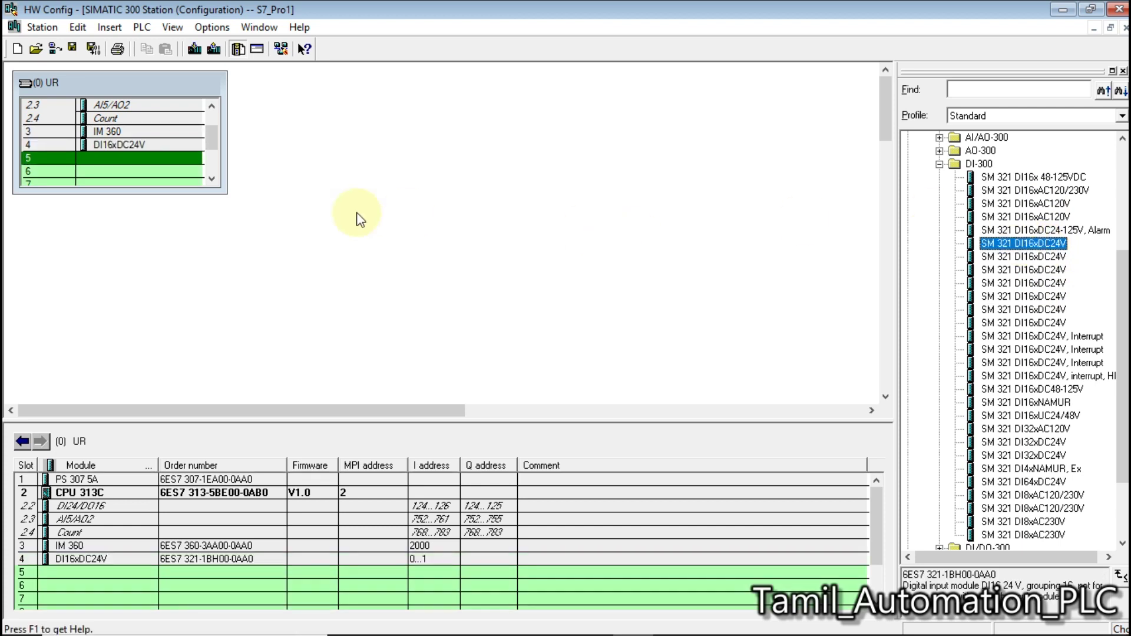
{"action": "double_click", "coordinate": [1001, 244]}
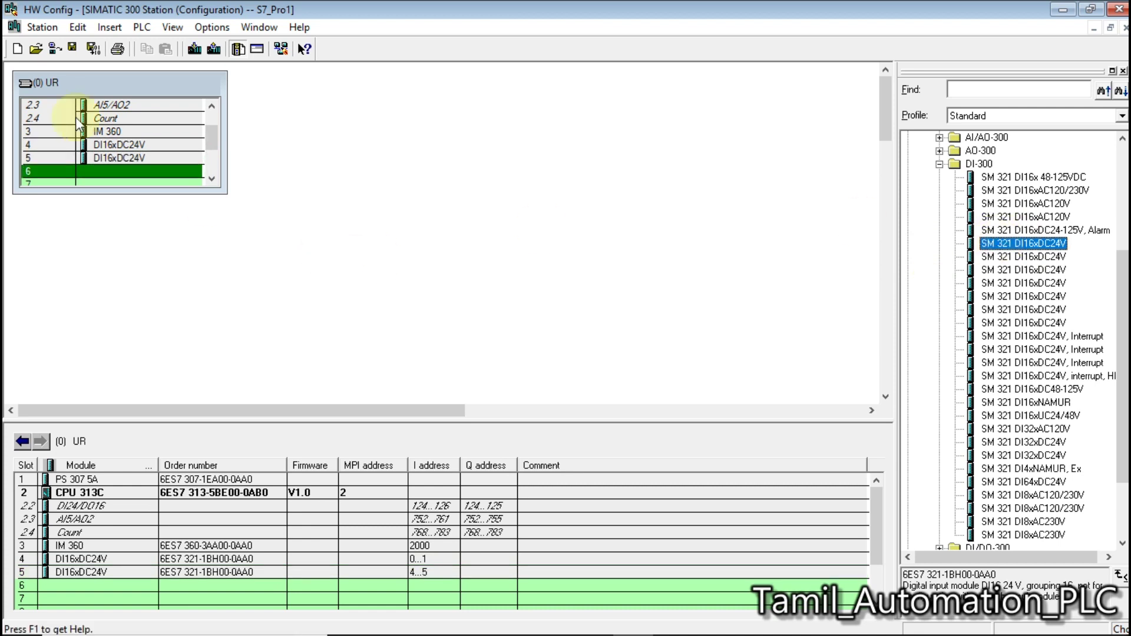
Step: Insert the SM 322 DO16xDC24V/0.5A module (6ES7 322-8BH00-0AB0) from DO-300 into slot 6 and enlarge the rack window to show all slots
{"action": "left_click", "coordinate": [129, 172]}
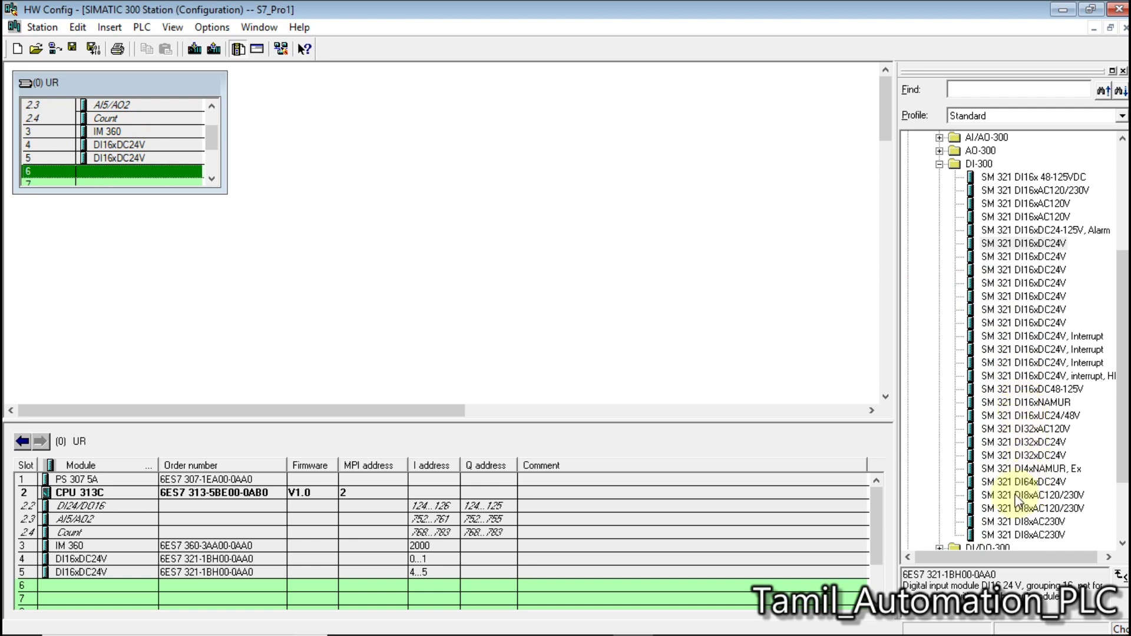
{"action": "scroll", "coordinate": [1108, 442], "scroll_direction": "down", "scroll_amount": 3}
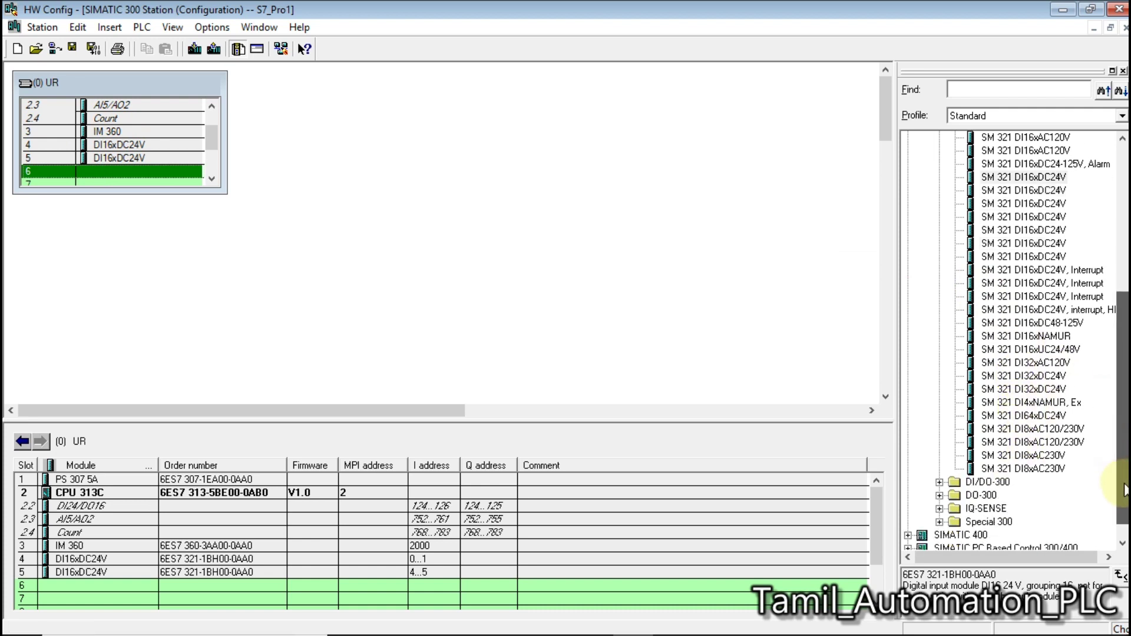
{"action": "left_click", "coordinate": [939, 468]}
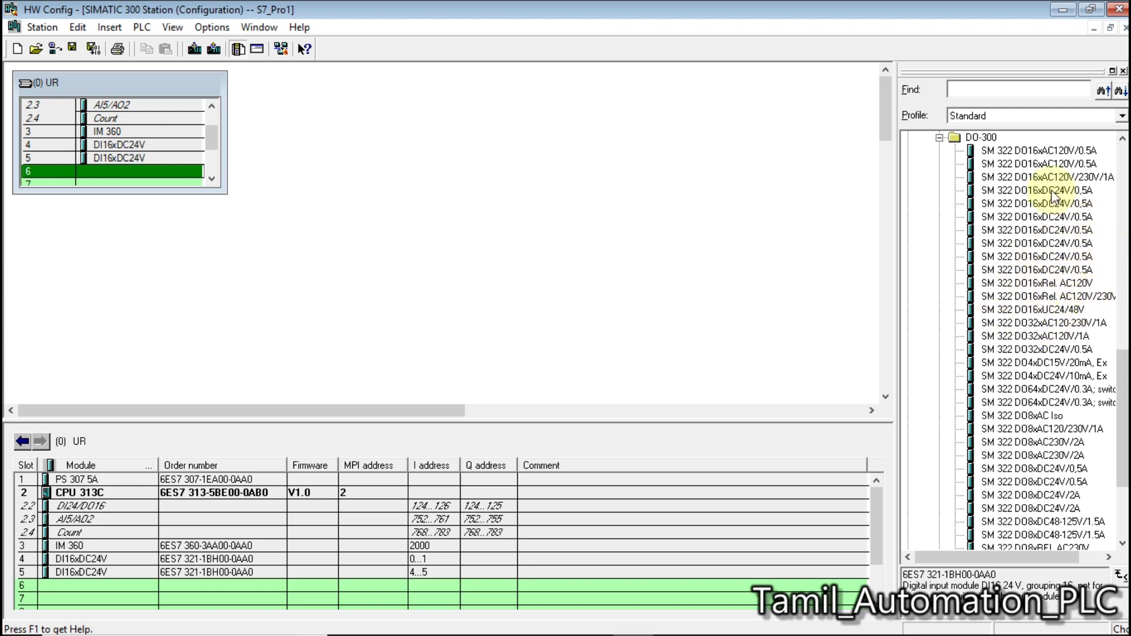
{"action": "double_click", "coordinate": [1028, 190]}
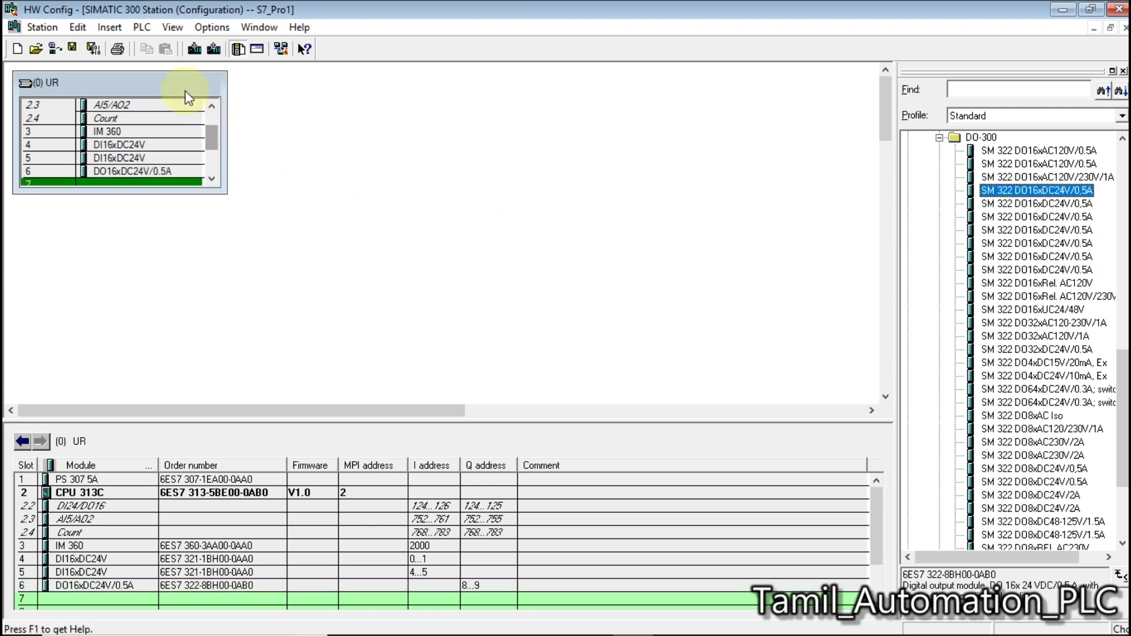
{"action": "left_click_drag", "start_coordinate": [225, 191], "coordinate": [436, 326]}
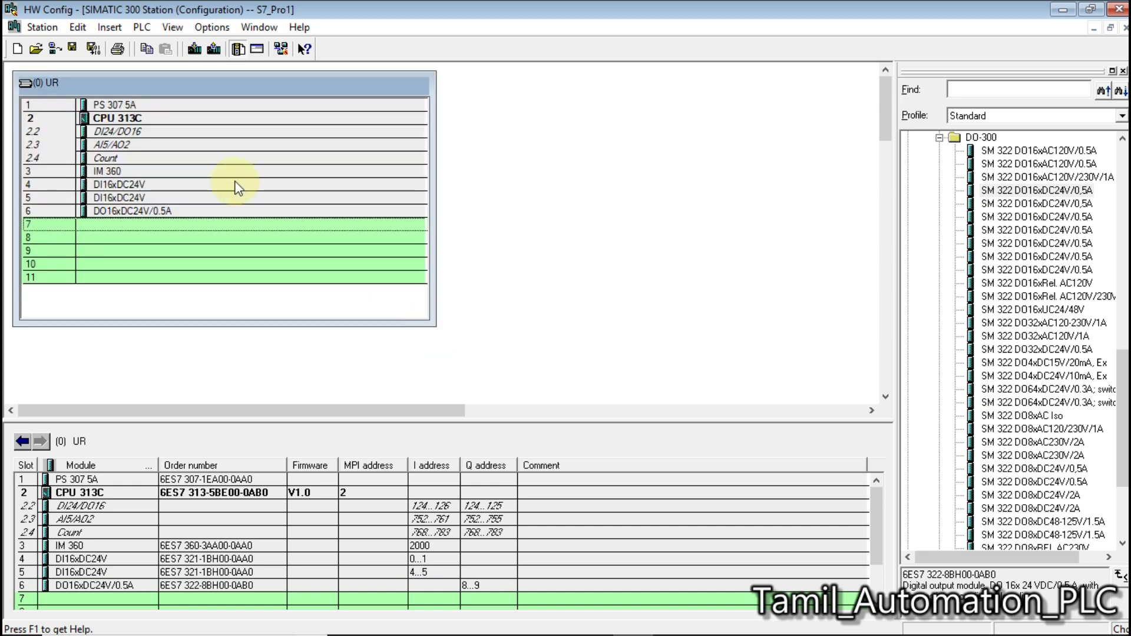
{"action": "left_click", "coordinate": [91, 48]}
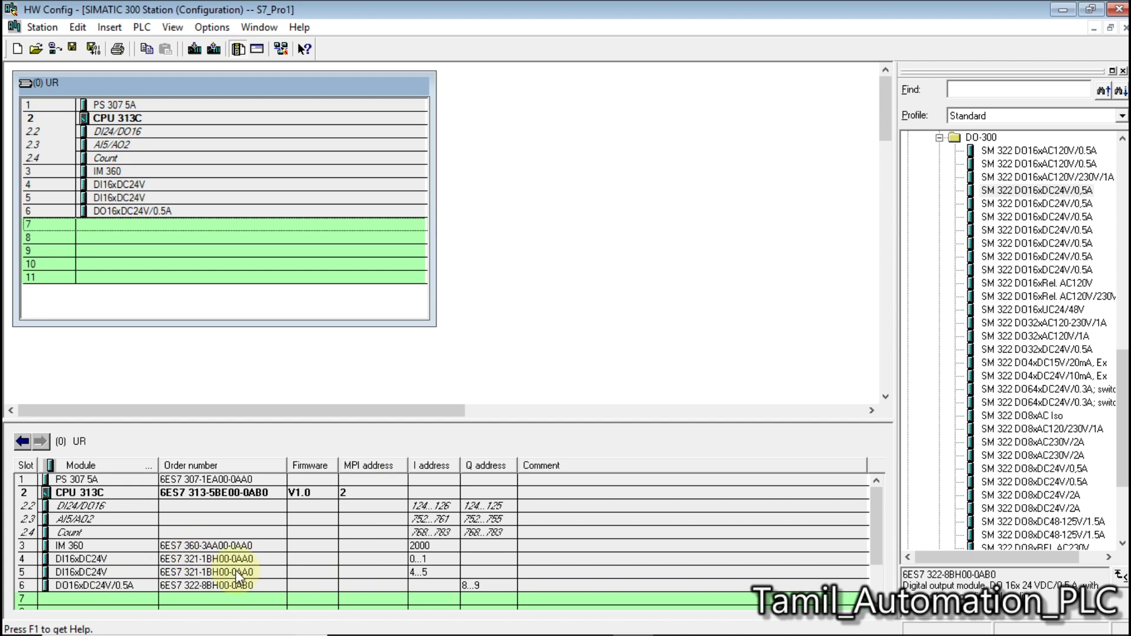
Step: Open the address settings in the properties of the DI16xDC24V module in slot 4
{"action": "left_click", "coordinate": [379, 558]}
{"action": "double_click", "coordinate": [91, 559]}
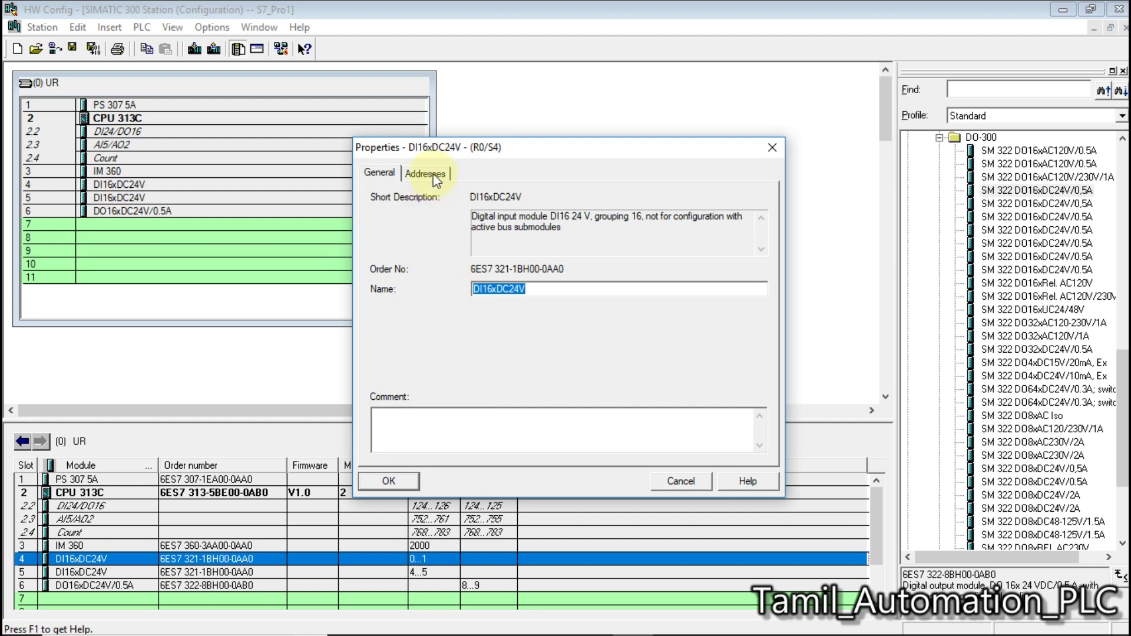
{"action": "left_click", "coordinate": [434, 175]}
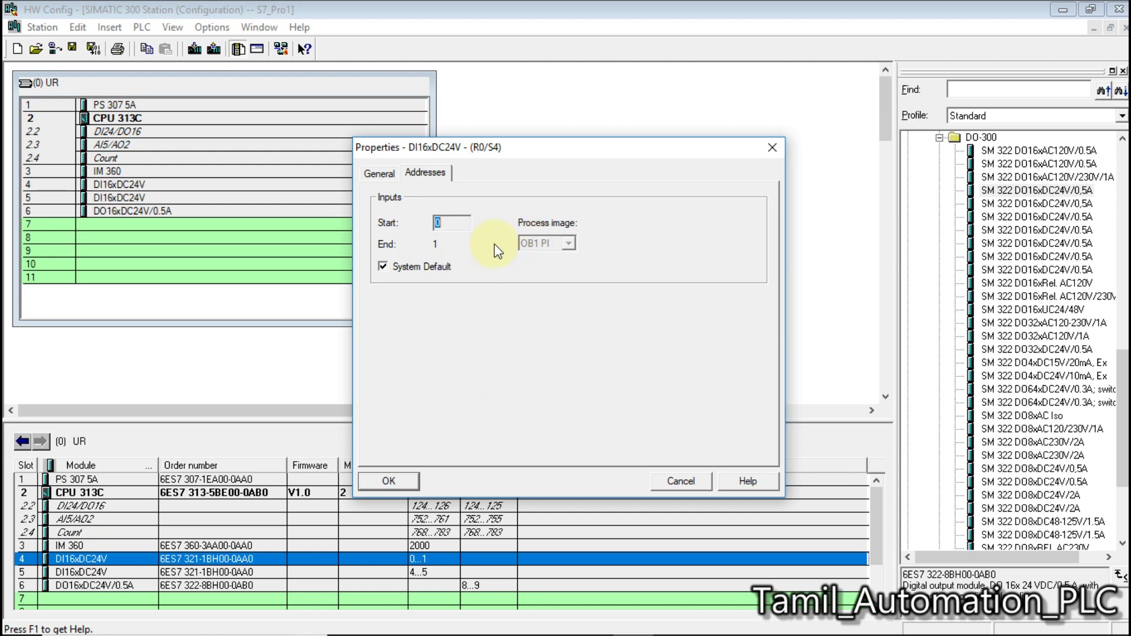
Step: Switch to Adobe Acrobat to examine the DI/DO addressing diagram for multi-tier configurations on page 53, and return to HW Config
{"action": "left_click", "coordinate": [552, 620]}
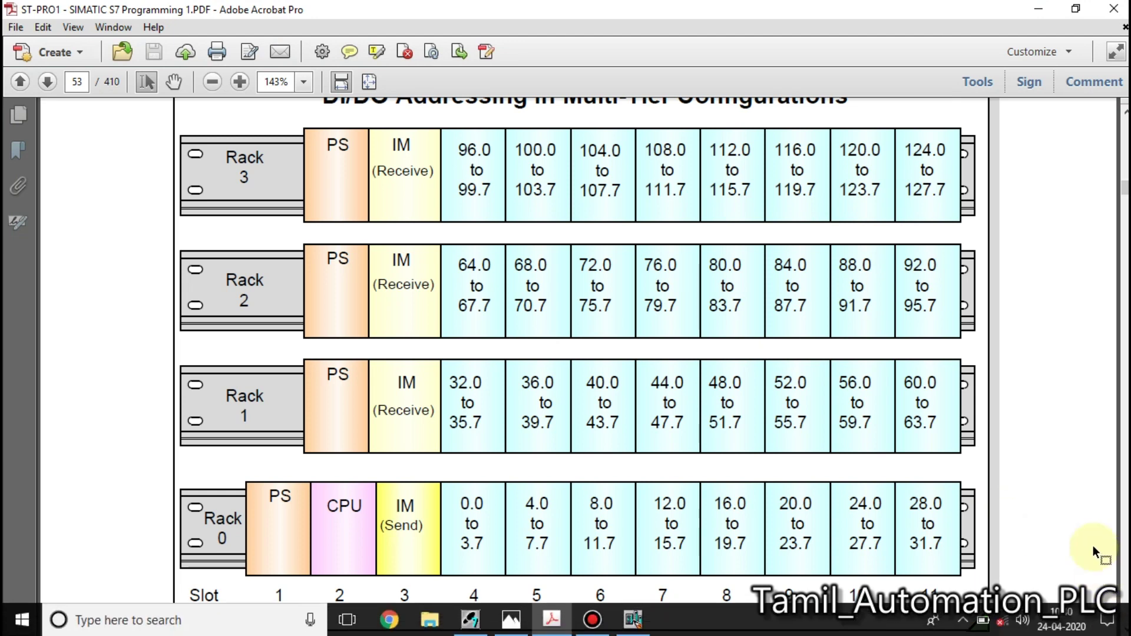
{"action": "scroll", "coordinate": [1093, 546], "scroll_direction": "down", "scroll_amount": 2}
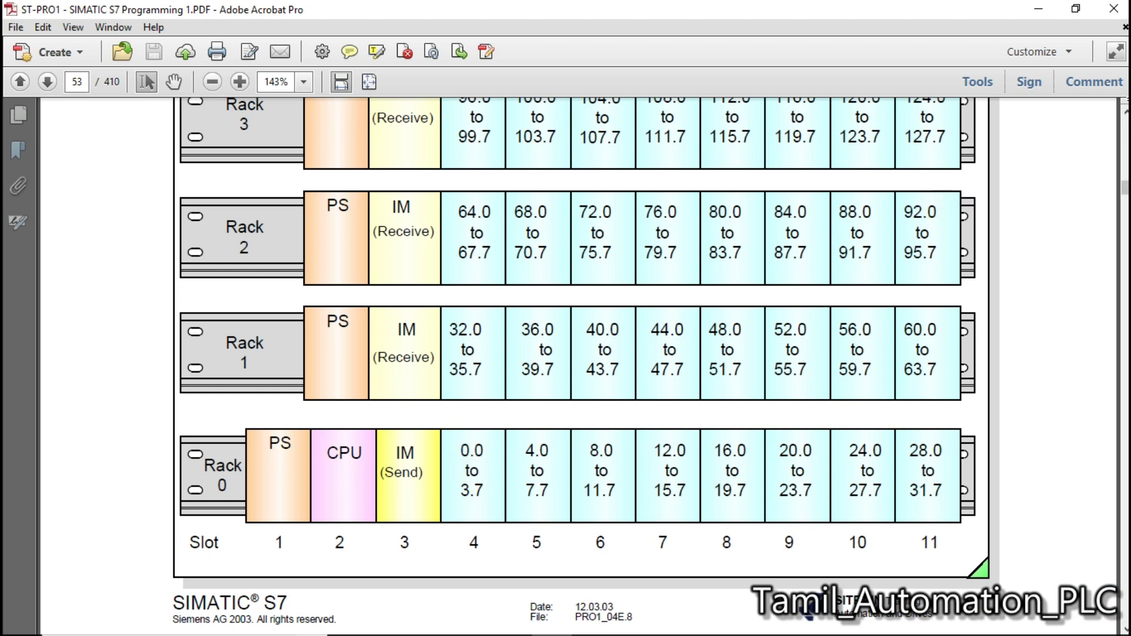
{"action": "scroll", "coordinate": [1122, 118], "scroll_direction": "up", "scroll_amount": 2}
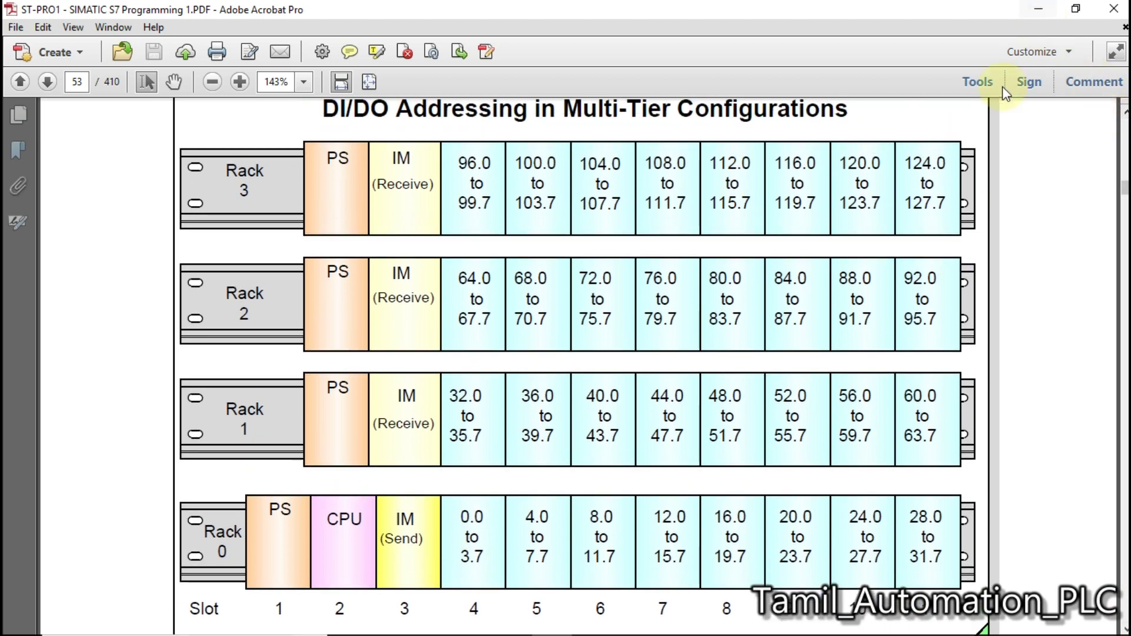
{"action": "left_click", "coordinate": [1038, 14]}
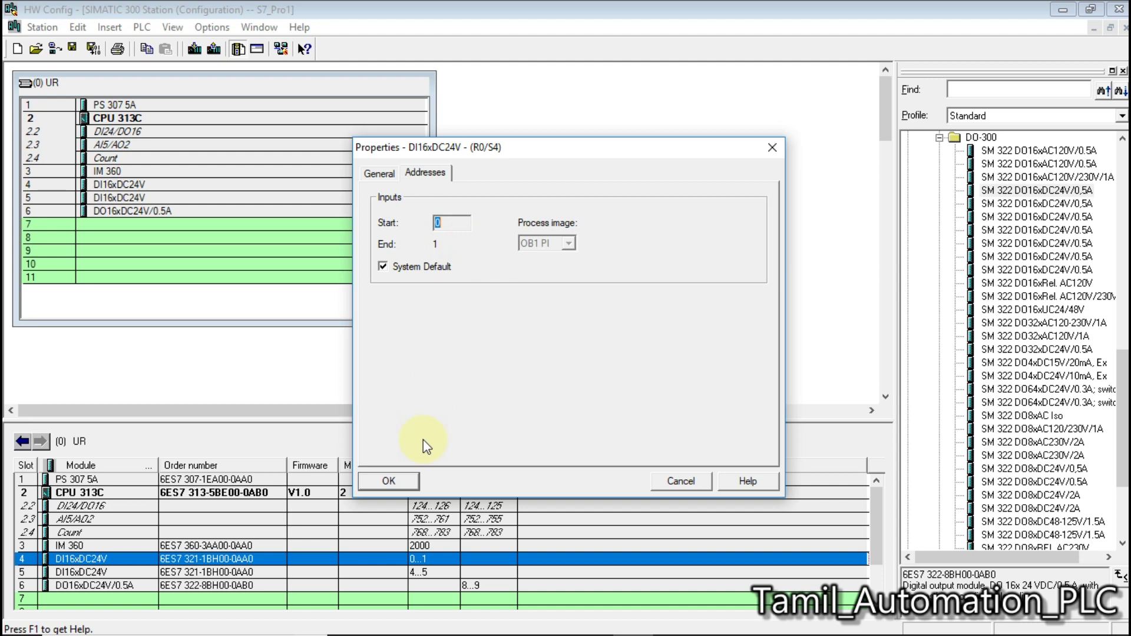
Step: Close the slot 4 properties, then turn off the system default for the DI16xDC24V module in slot 5 and set its input start address to 10
{"action": "left_click", "coordinate": [408, 486]}
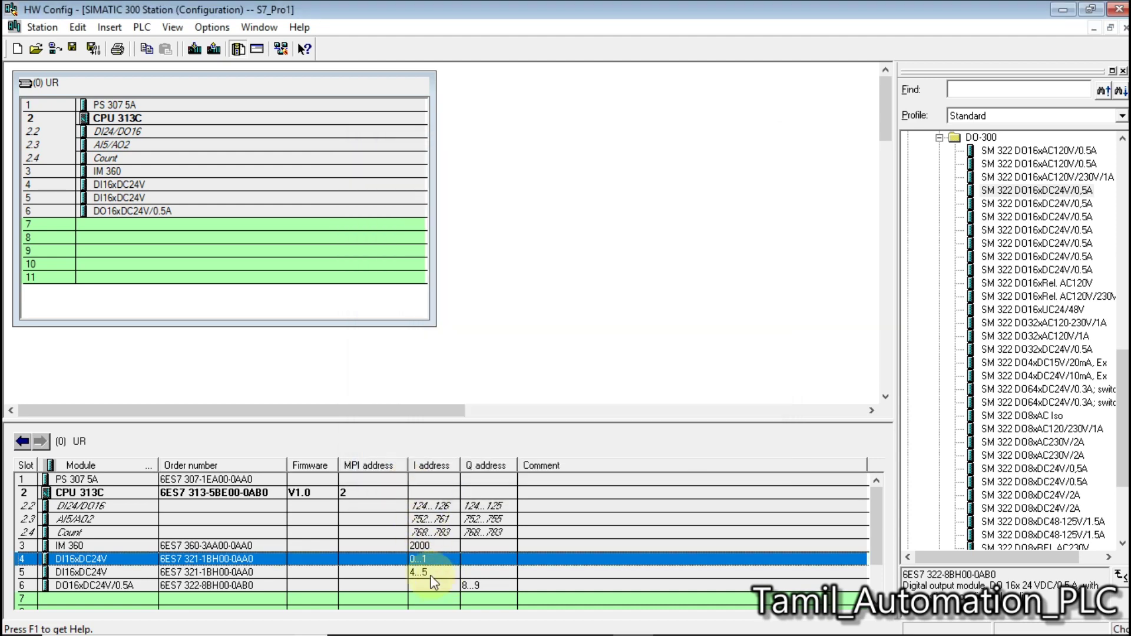
{"action": "double_click", "coordinate": [426, 574]}
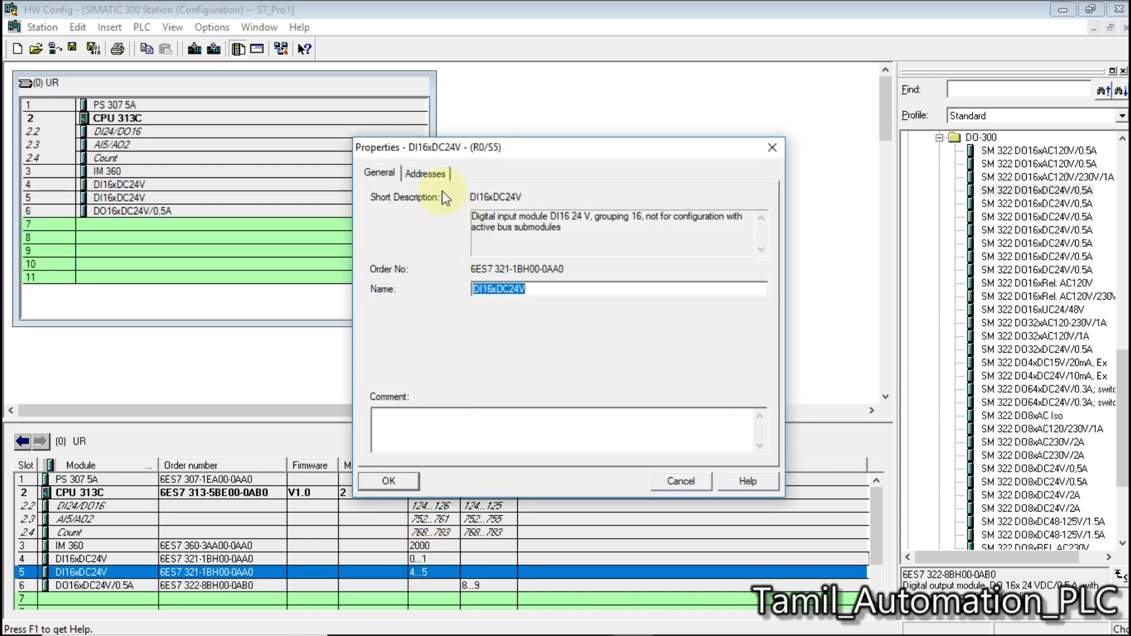
{"action": "left_click", "coordinate": [435, 174]}
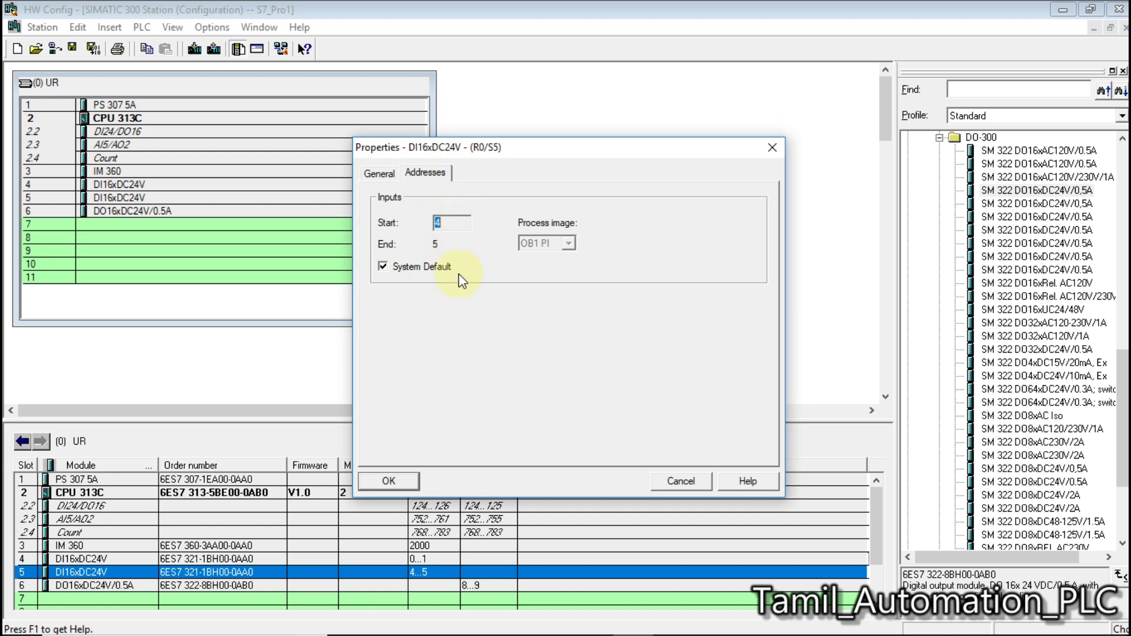
{"action": "left_click", "coordinate": [383, 267]}
{"action": "left_click", "coordinate": [455, 222]}
{"action": "key", "text": "BackSpace"}
{"action": "type", "text": "10"}
{"action": "left_click", "coordinate": [398, 480]}
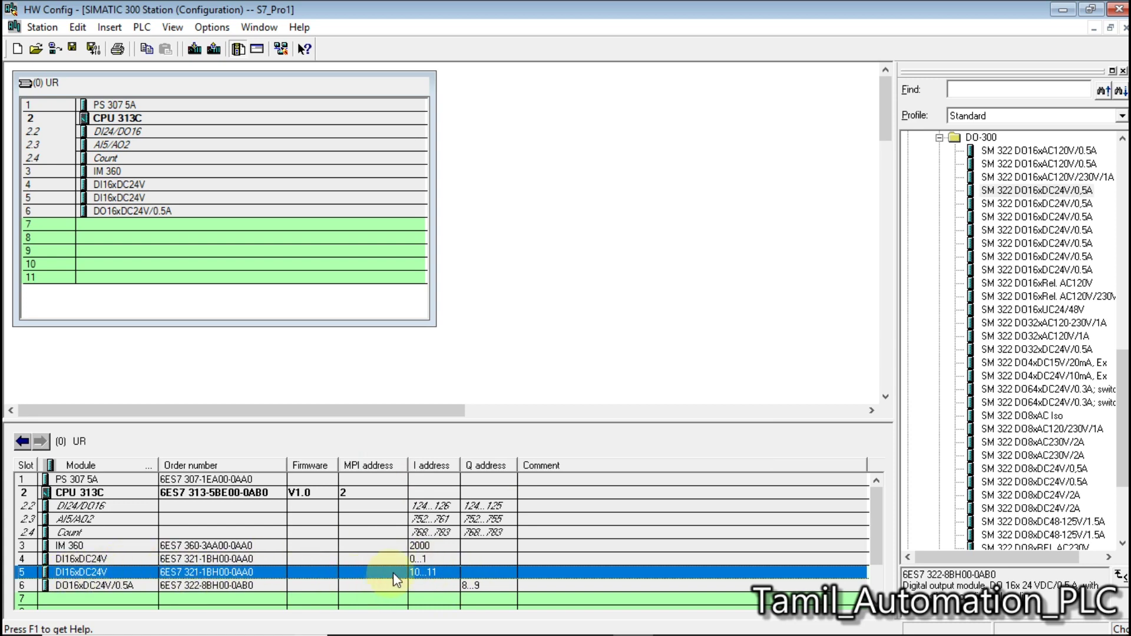
Step: Turn off the system default for the DO16xDC24V/0.5A module in slot 6, set its output start address to 13, and save and compile the station
{"action": "double_click", "coordinate": [480, 586]}
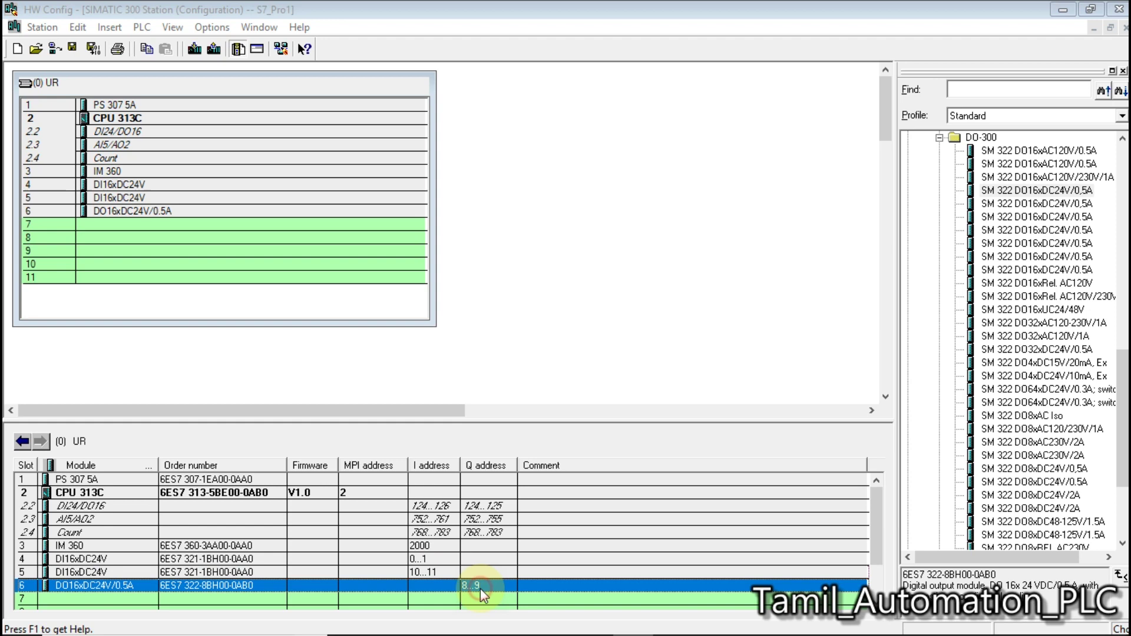
{"action": "left_click", "coordinate": [432, 178]}
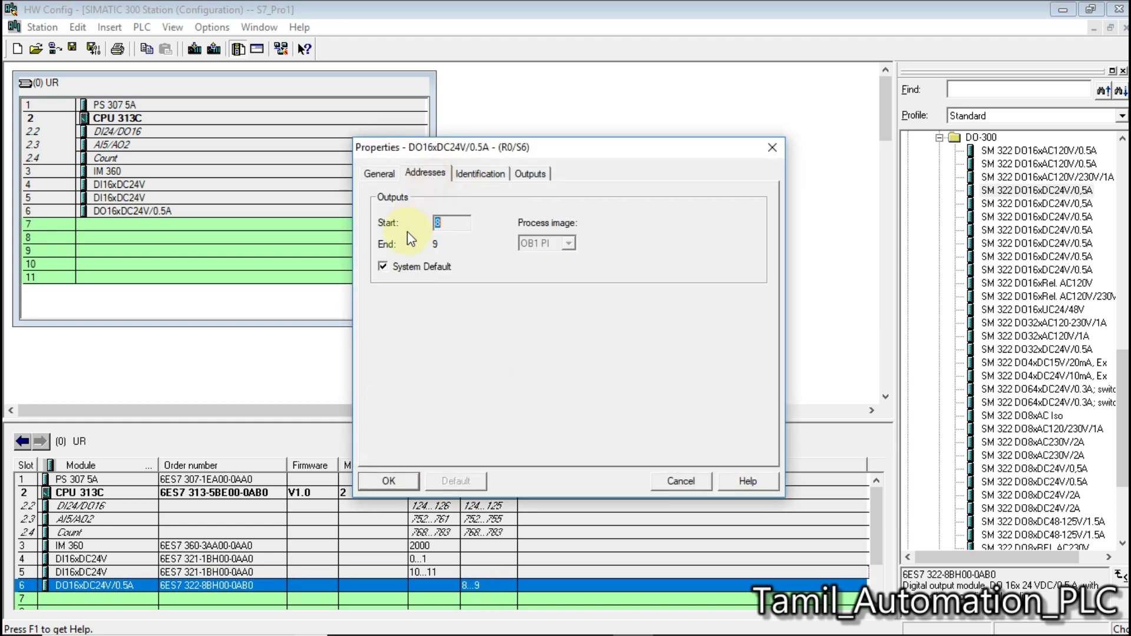
{"action": "left_click", "coordinate": [383, 266]}
{"action": "left_click", "coordinate": [454, 222]}
{"action": "key", "text": "BackSpace"}
{"action": "type", "text": "13"}
{"action": "left_click", "coordinate": [387, 482]}
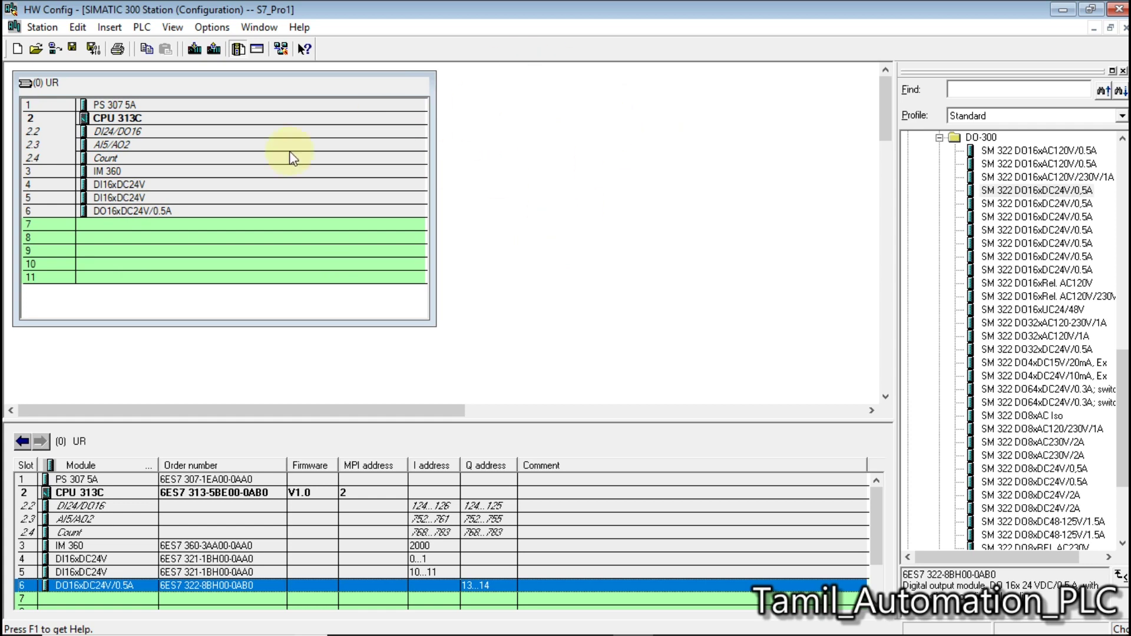
{"action": "left_click", "coordinate": [93, 48]}
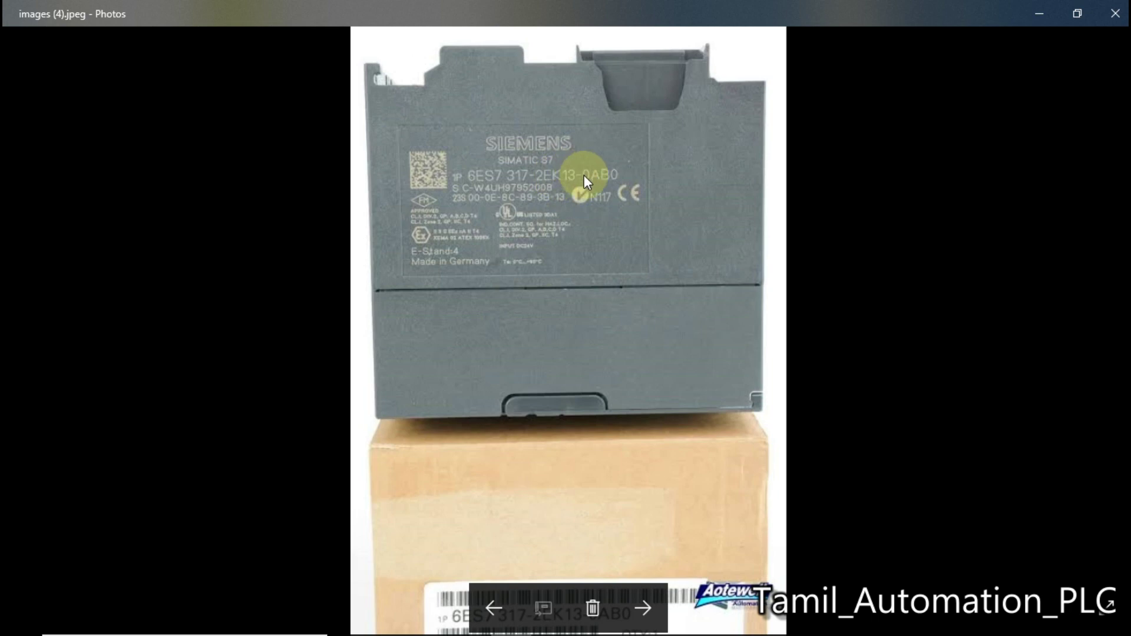
Step: Switch to Photos and look through the S7-300 module pictures to examine the order numbers printed on the housings
{"action": "key", "text": "Right"}
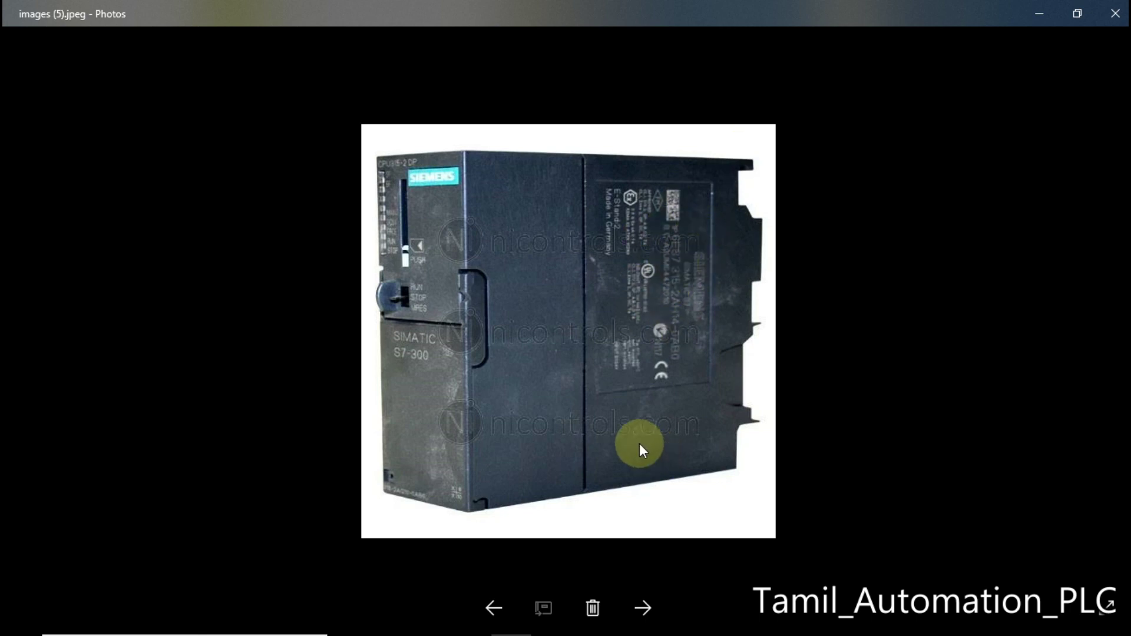
{"action": "key", "text": "Right"}
{"action": "key", "text": "Right"}
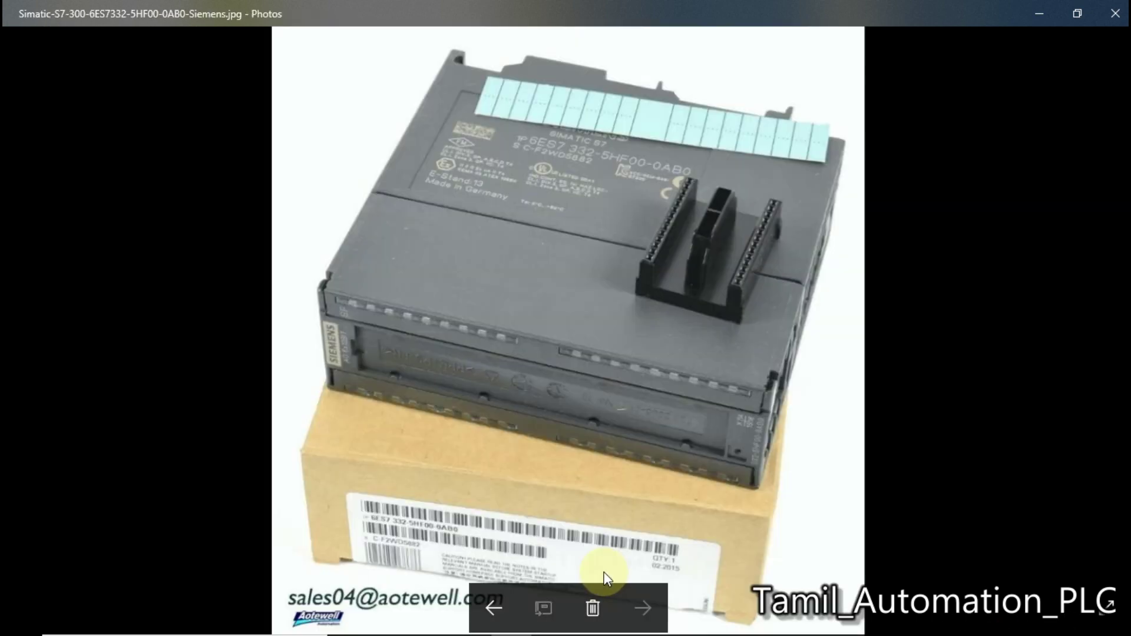